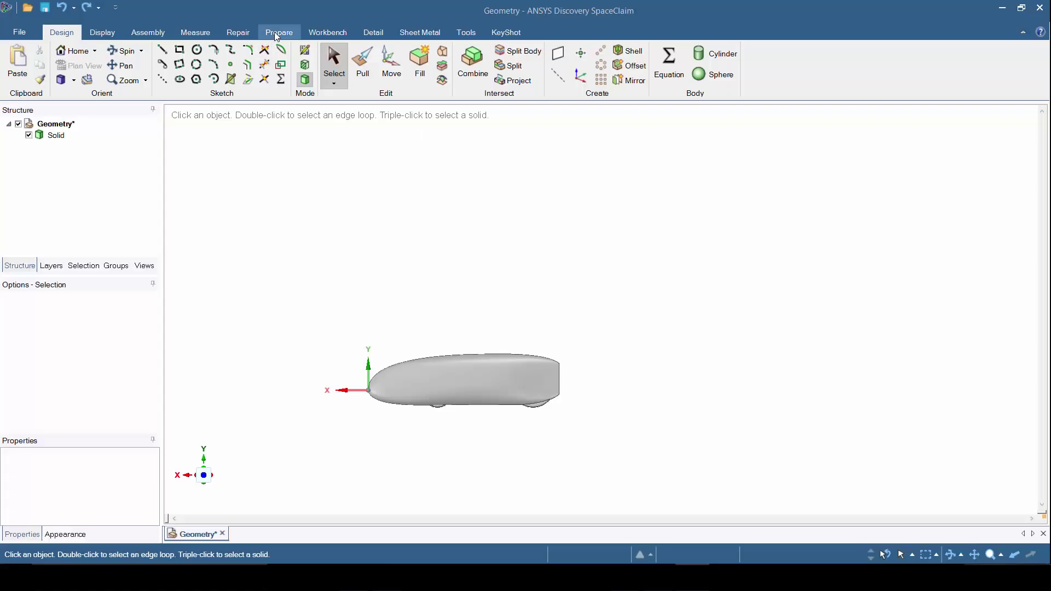
- Start an enclosure around the fairing body with a 9000 mm rear and 2000 mm top cushion
{"action": "left_click", "coordinate": [277, 34]}
{"action": "left_click", "coordinate": [152, 61]}
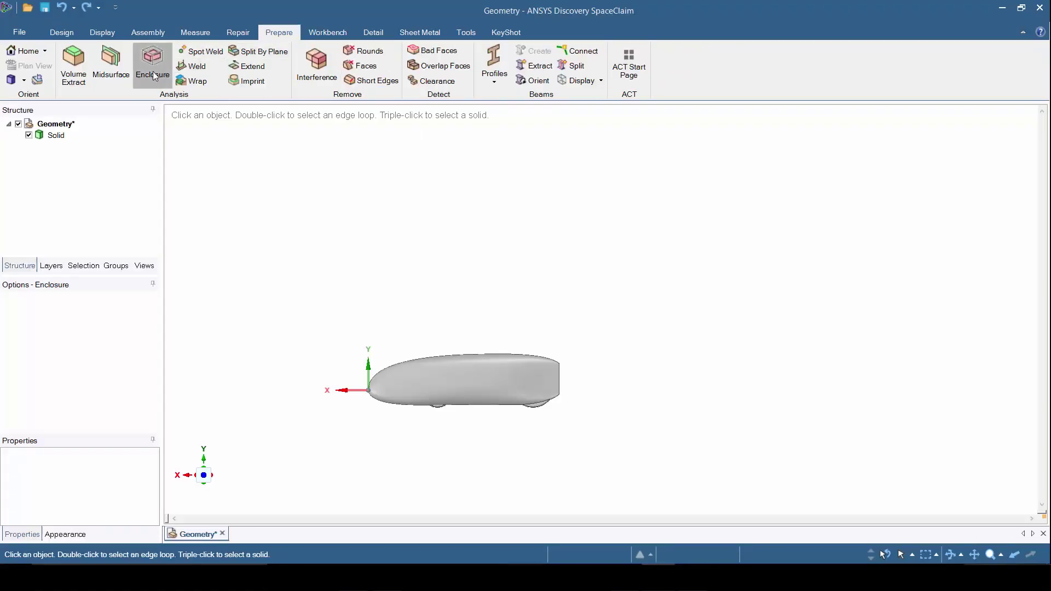
{"action": "left_click", "coordinate": [406, 380]}
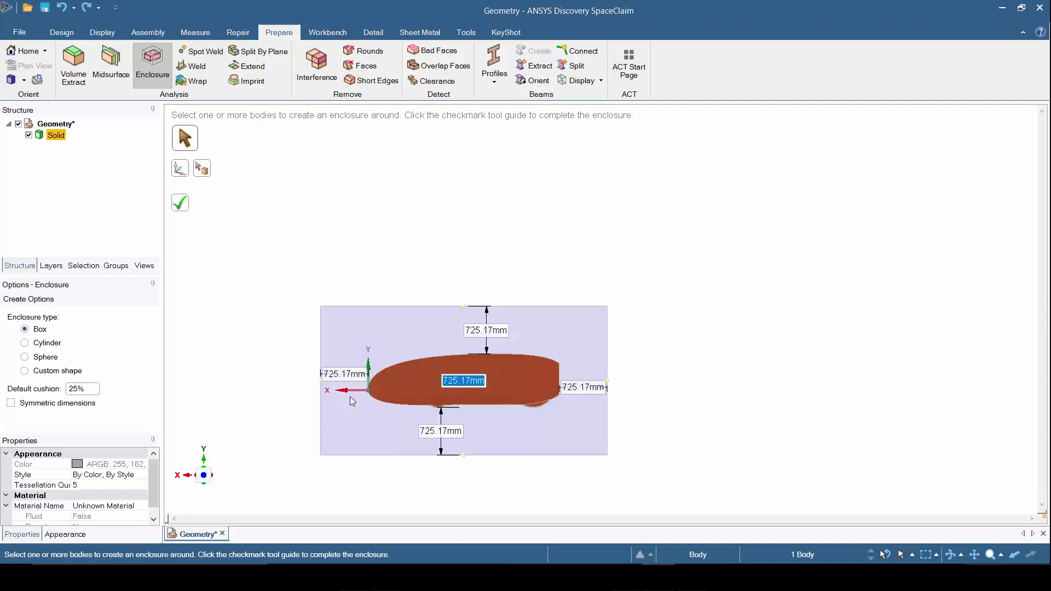
{"action": "left_click", "coordinate": [575, 389]}
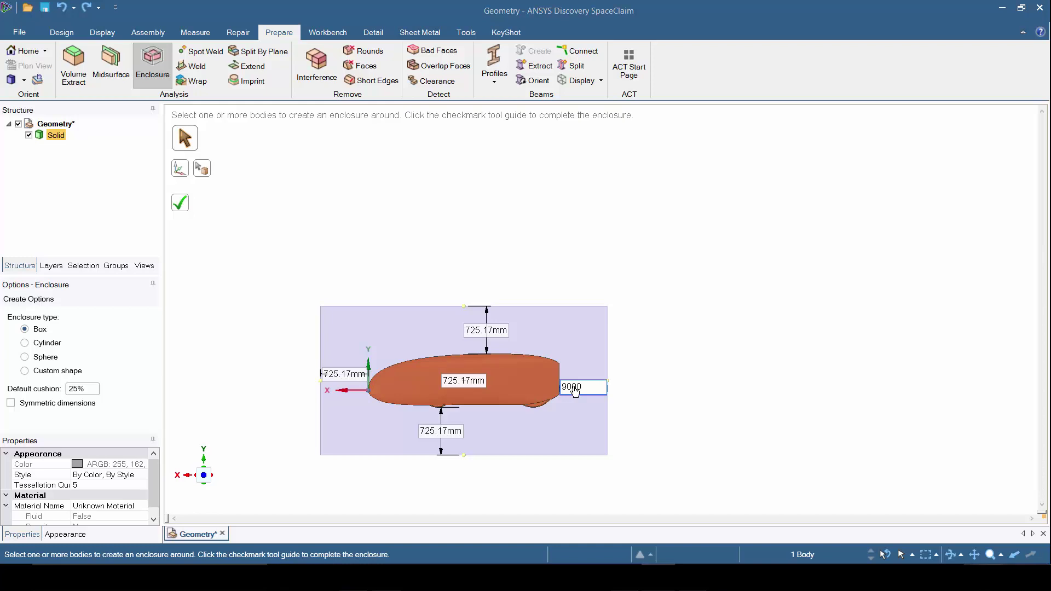
{"action": "key", "text": "Return"}
{"action": "scroll", "coordinate": [573, 388], "scroll_direction": "down", "scroll_amount": 4}
{"action": "scroll", "coordinate": [573, 389], "scroll_direction": "up", "scroll_amount": 2}
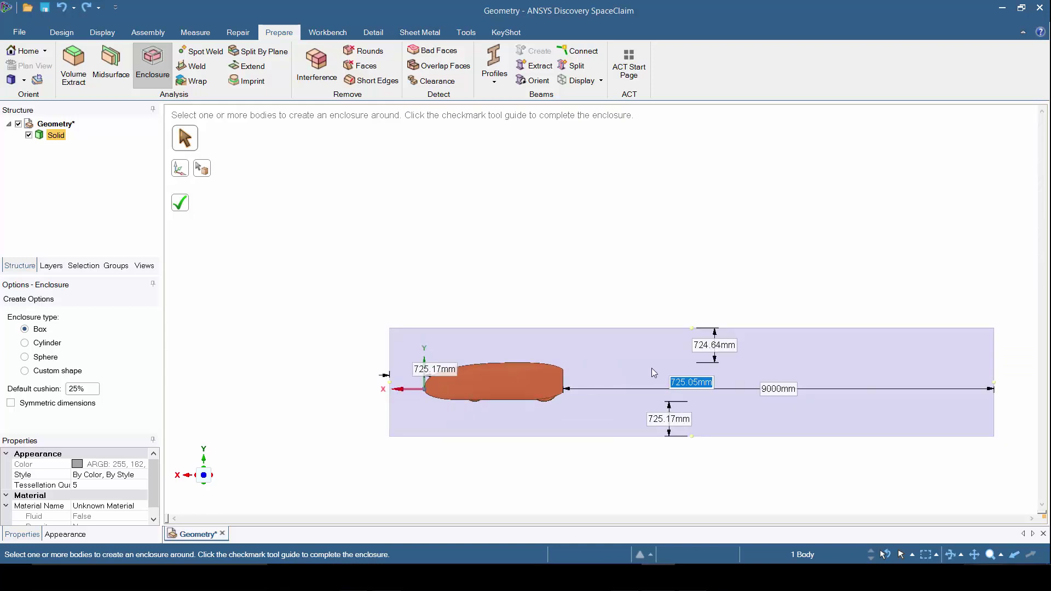
{"action": "left_click", "coordinate": [708, 354]}
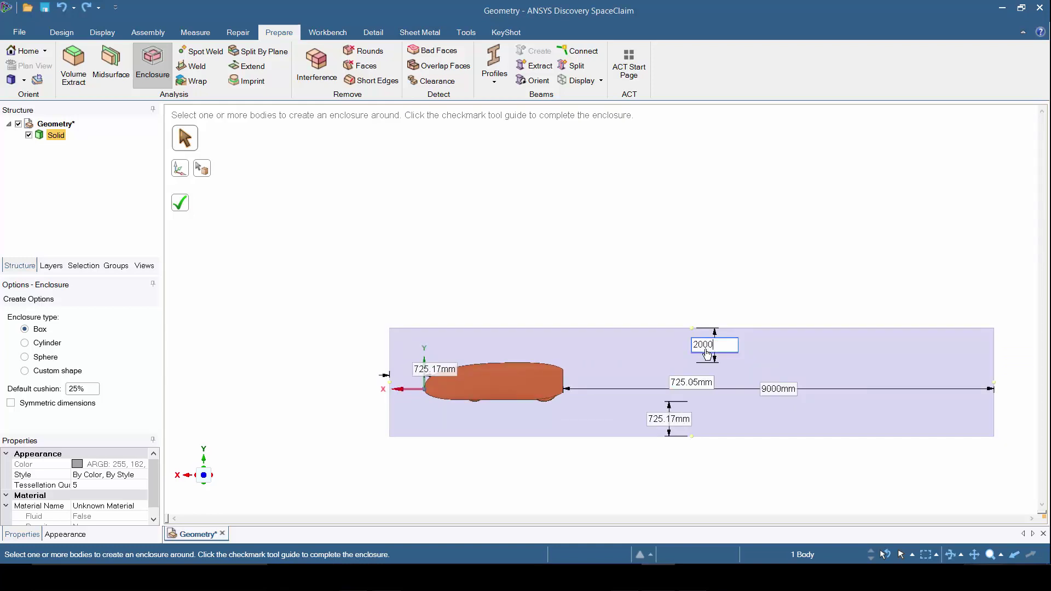
{"action": "key", "text": "Tab"}
- Set the 4500 mm front and 4000 mm side cushions and create the enclosure
{"action": "left_click", "coordinate": [426, 343]}
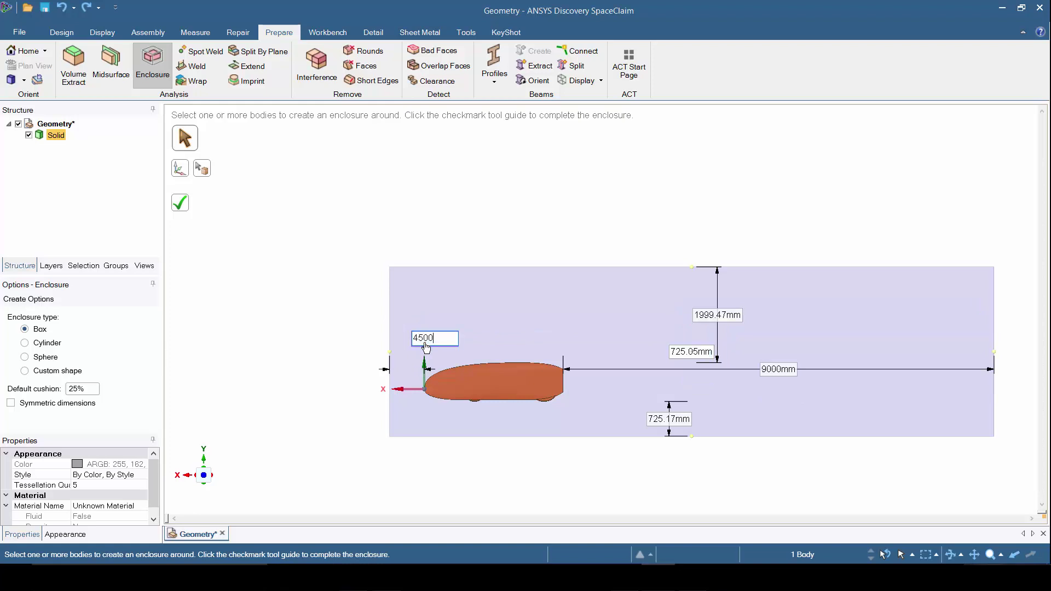
{"action": "type", "text": "4500"}
{"action": "key", "text": "Tab"}
{"action": "middle_click_drag", "start_coordinate": [666, 430], "coordinate": [577, 437]}
{"action": "left_click", "coordinate": [549, 345]}
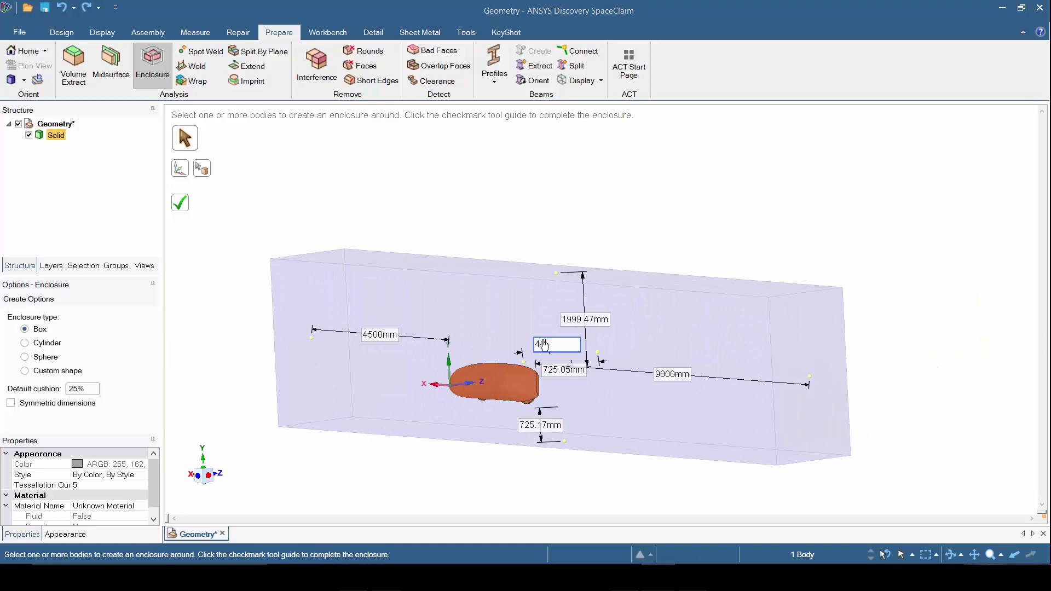
{"action": "type", "text": "4000"}
{"action": "key", "text": "Tab"}
{"action": "scroll", "coordinate": [541, 344], "scroll_direction": "down", "scroll_amount": 2}
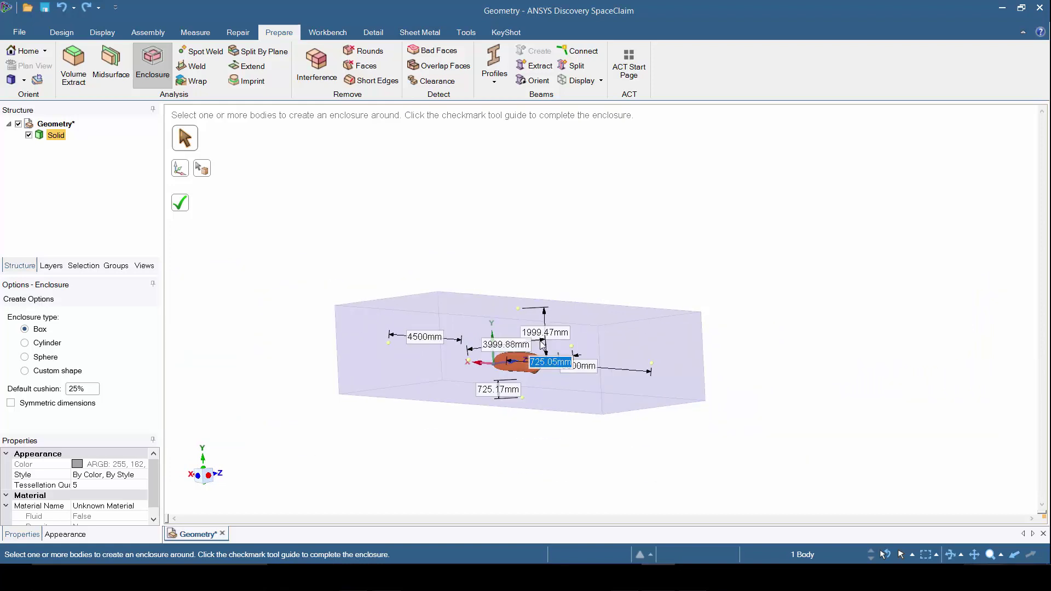
{"action": "left_click", "coordinate": [184, 206]}
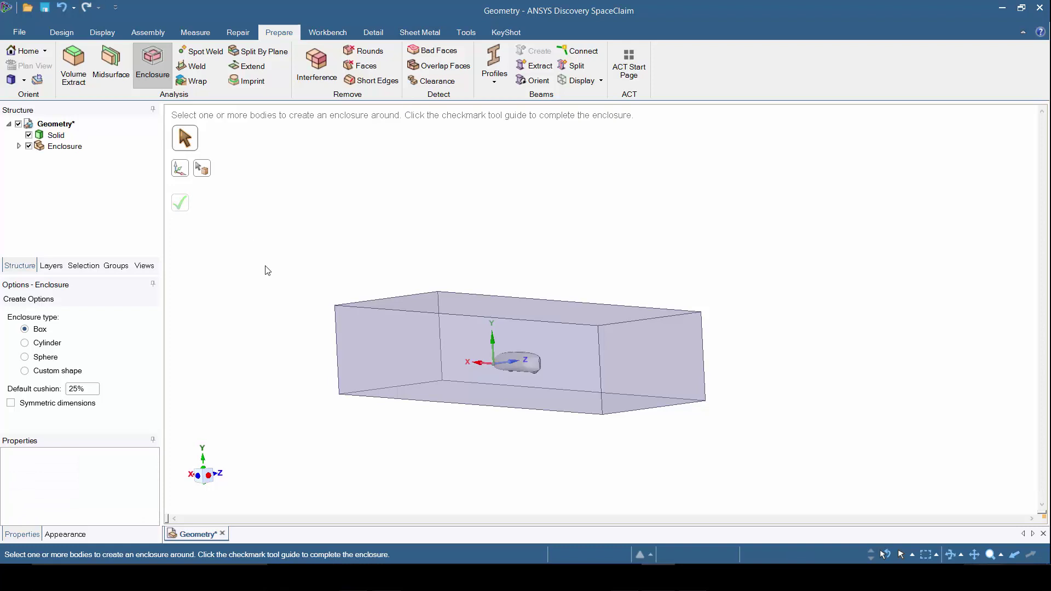
- Face the XY plane and hide the enclosure box
{"action": "left_click", "coordinate": [202, 480]}
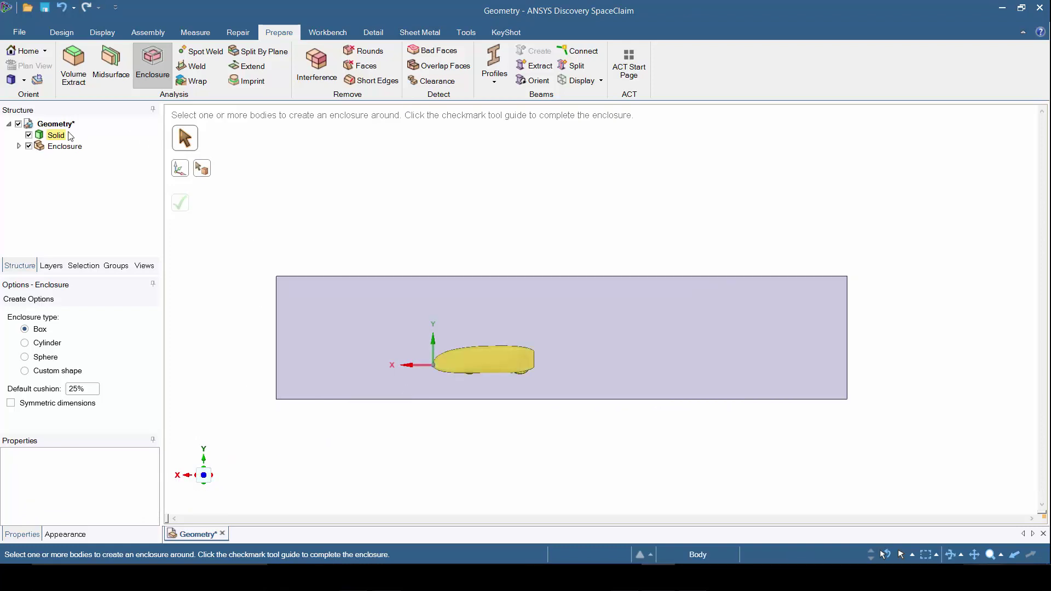
{"action": "left_click", "coordinate": [29, 146]}
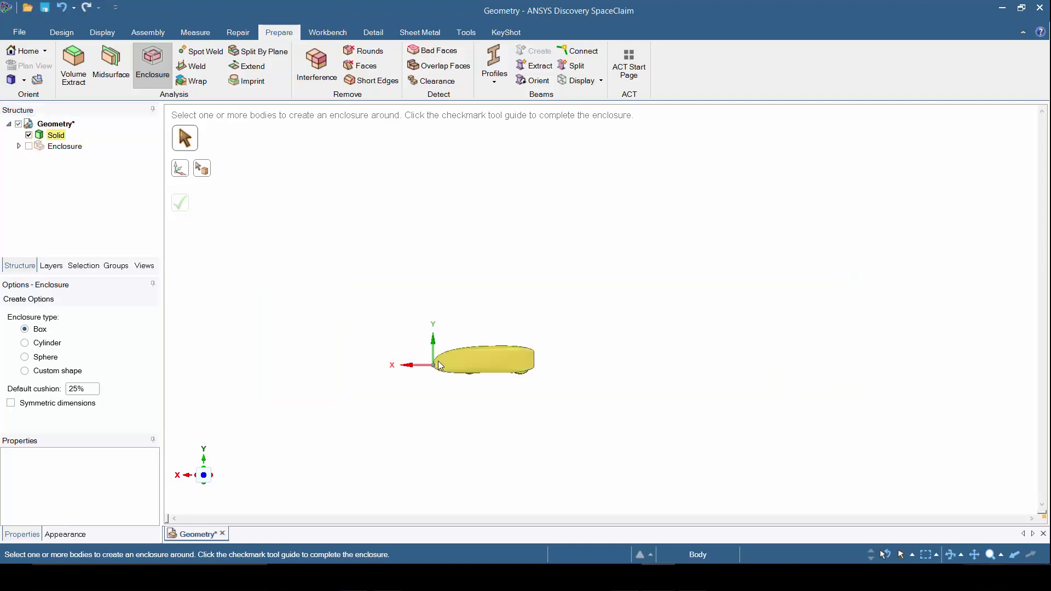
{"action": "key", "text": "Escape"}
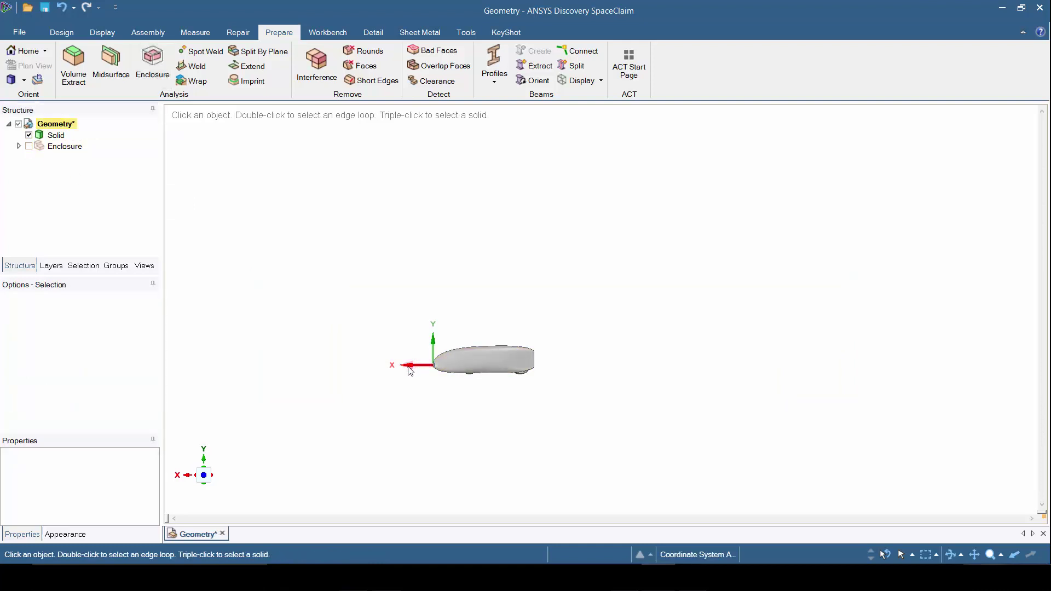
- Create a plane from the selected X and Y axes
{"action": "left_click", "coordinate": [415, 365]}
{"action": "left_click", "coordinate": [429, 353], "text": "ctrl"}
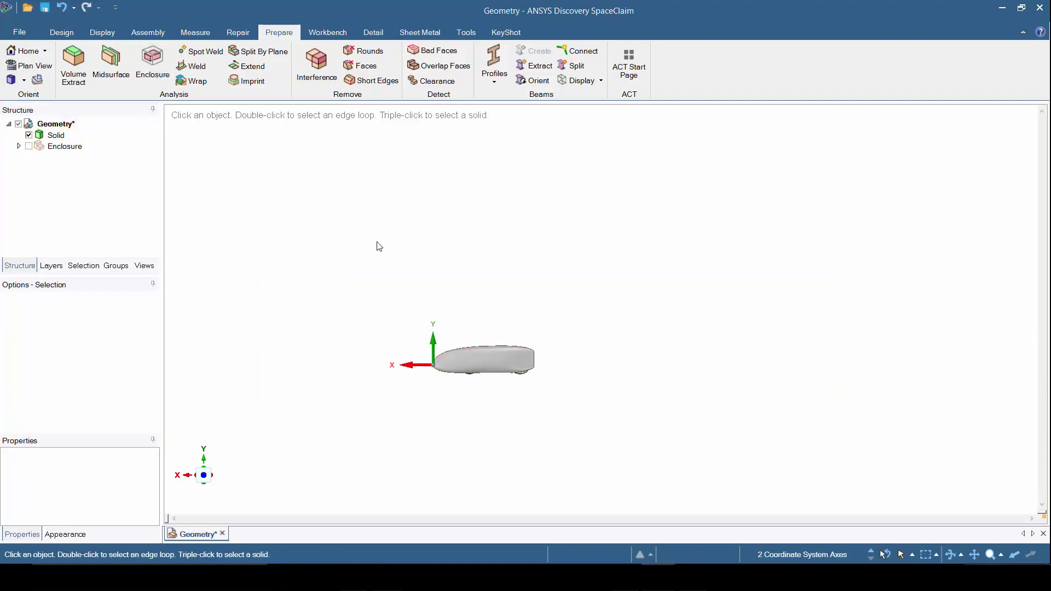
{"action": "left_click", "coordinate": [62, 33]}
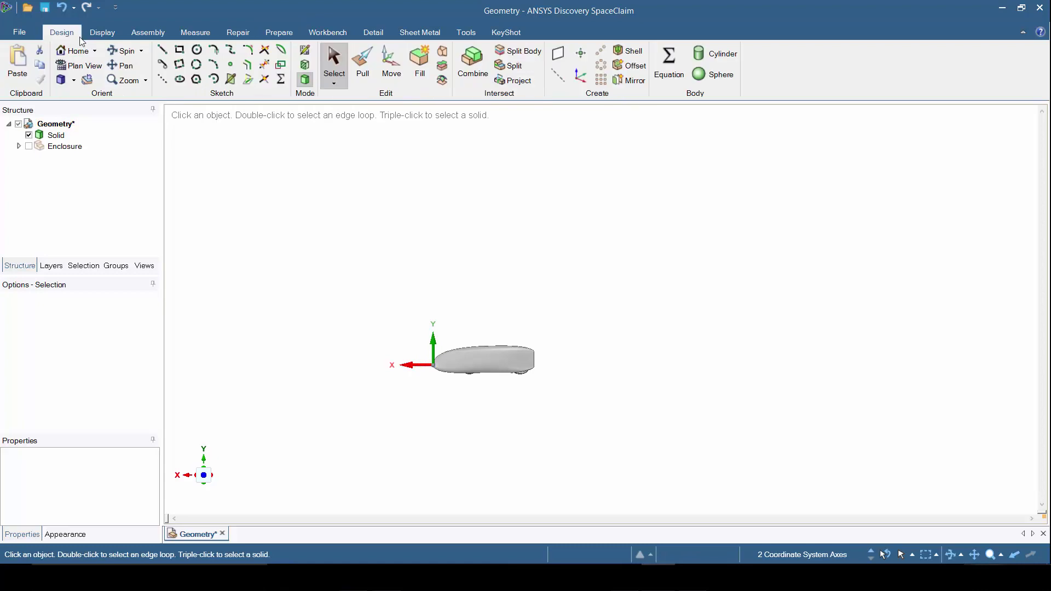
{"action": "left_click", "coordinate": [558, 53]}
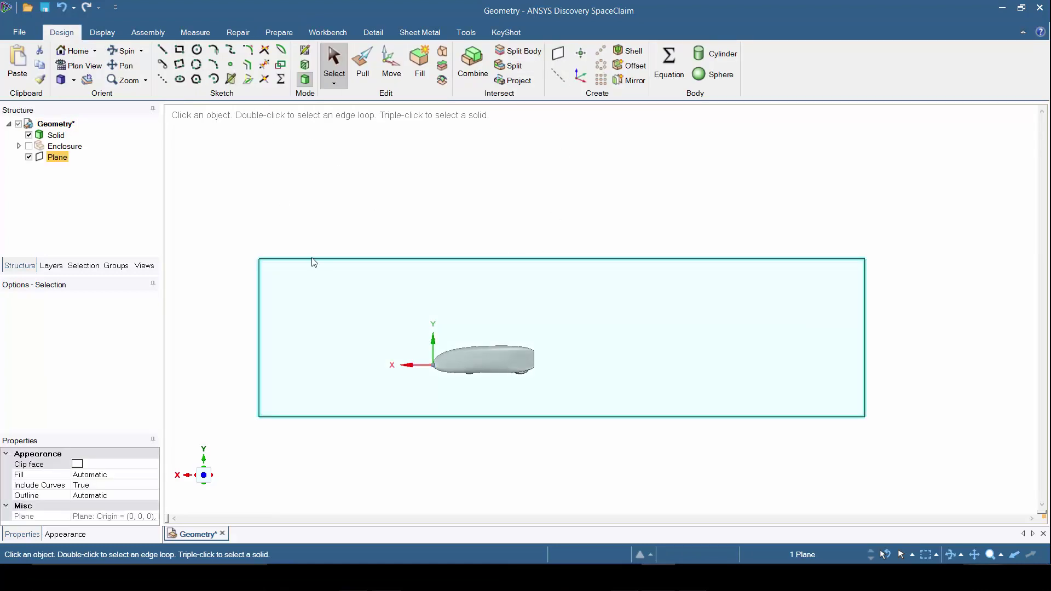
- Sketch a 15383 × 1494 mm rectangle from the origin and turn it into a surface
{"action": "left_click", "coordinate": [179, 52]}
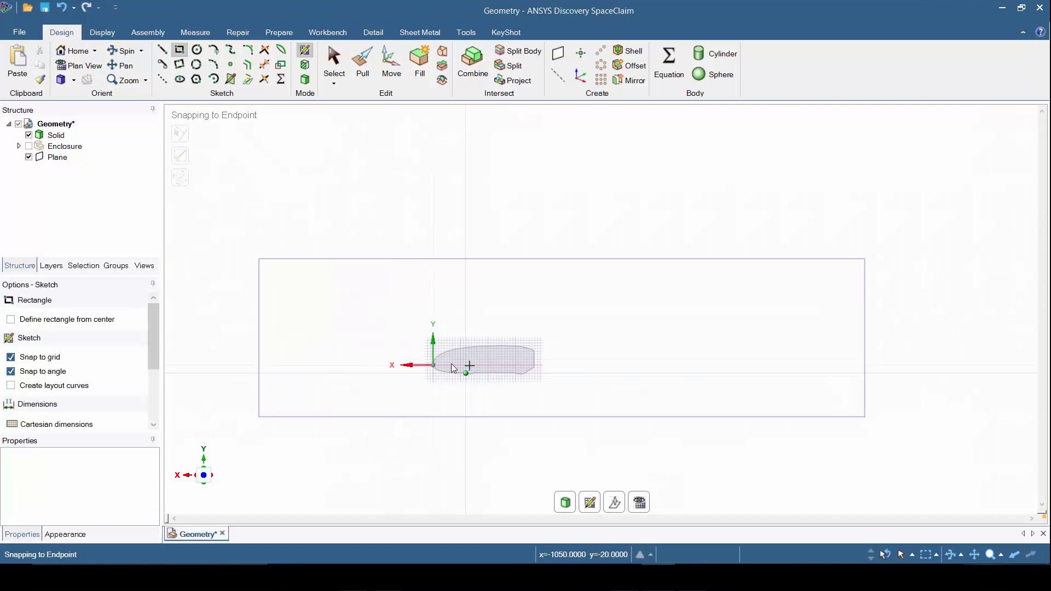
{"action": "left_click", "coordinate": [416, 332]}
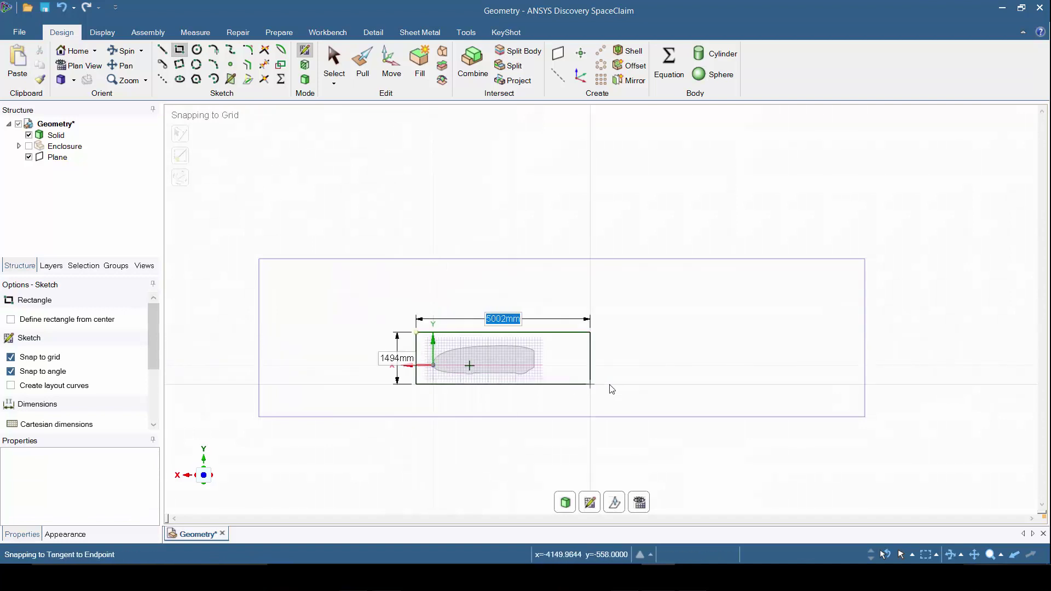
{"action": "left_click", "coordinate": [953, 388]}
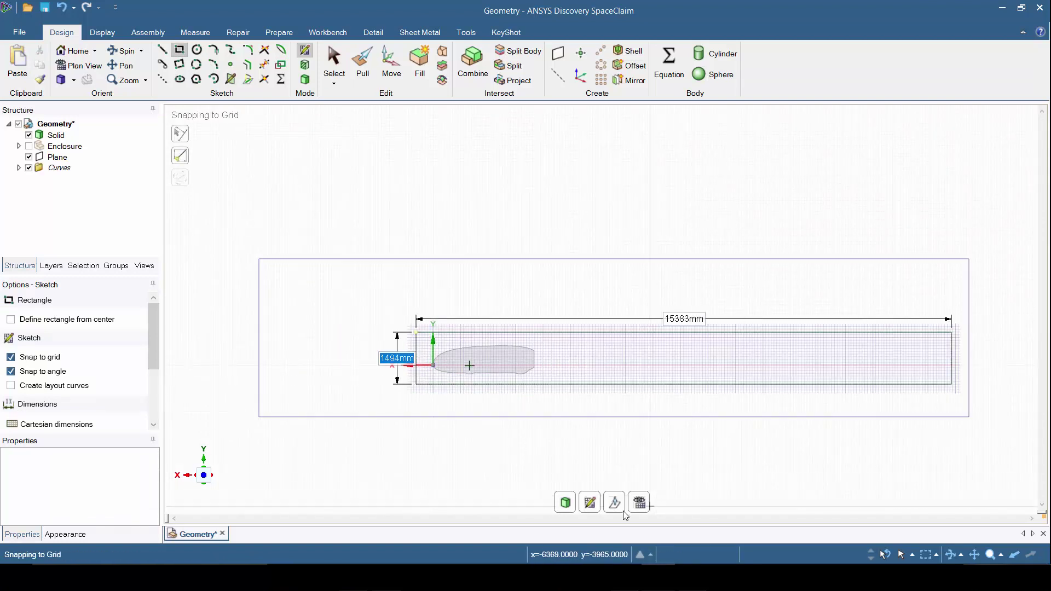
{"action": "left_click", "coordinate": [567, 503]}
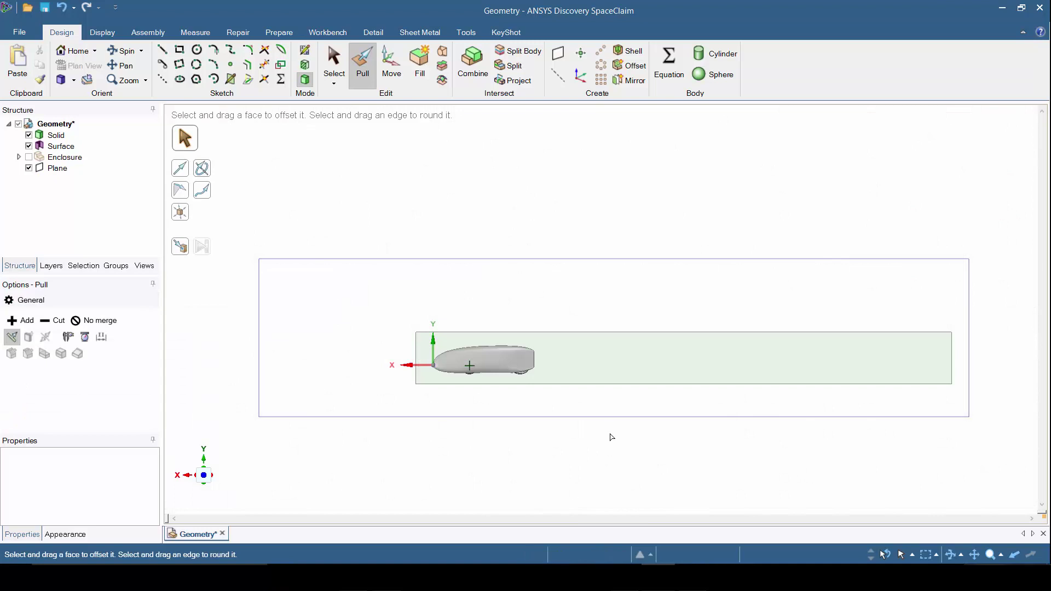
- Pull the rectangular surface on both sides into a box-shaped slab
{"action": "left_click", "coordinate": [635, 369]}
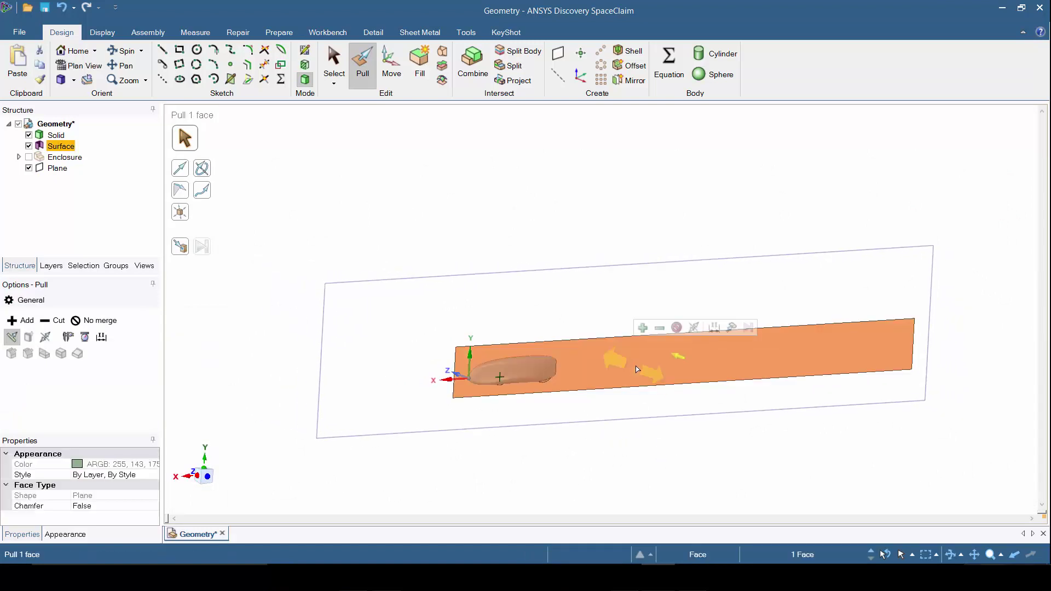
{"action": "left_click", "coordinate": [694, 328]}
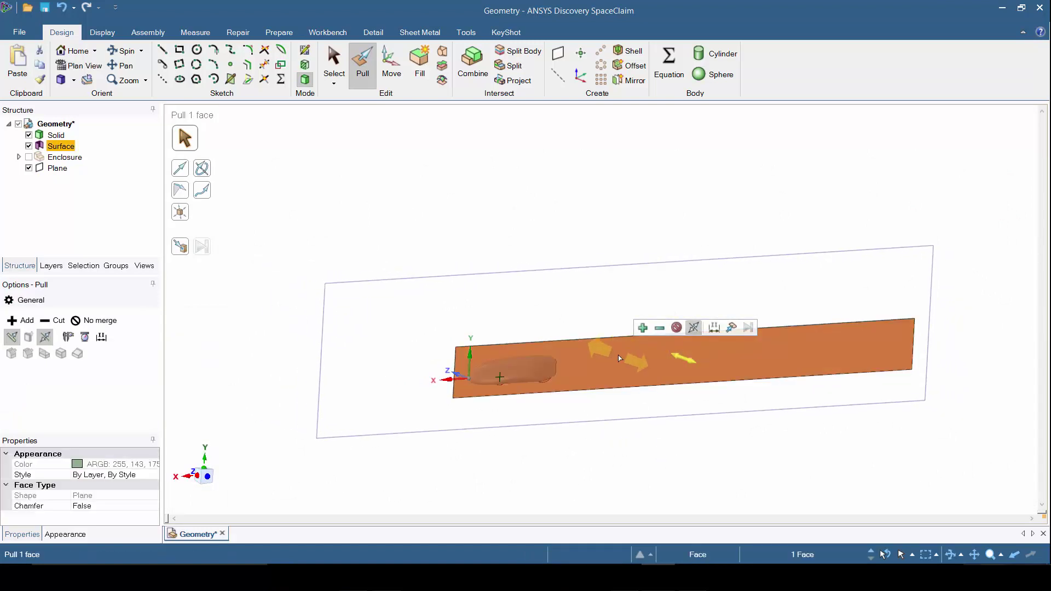
{"action": "left_click_drag", "start_coordinate": [623, 360], "coordinate": [629, 362]}
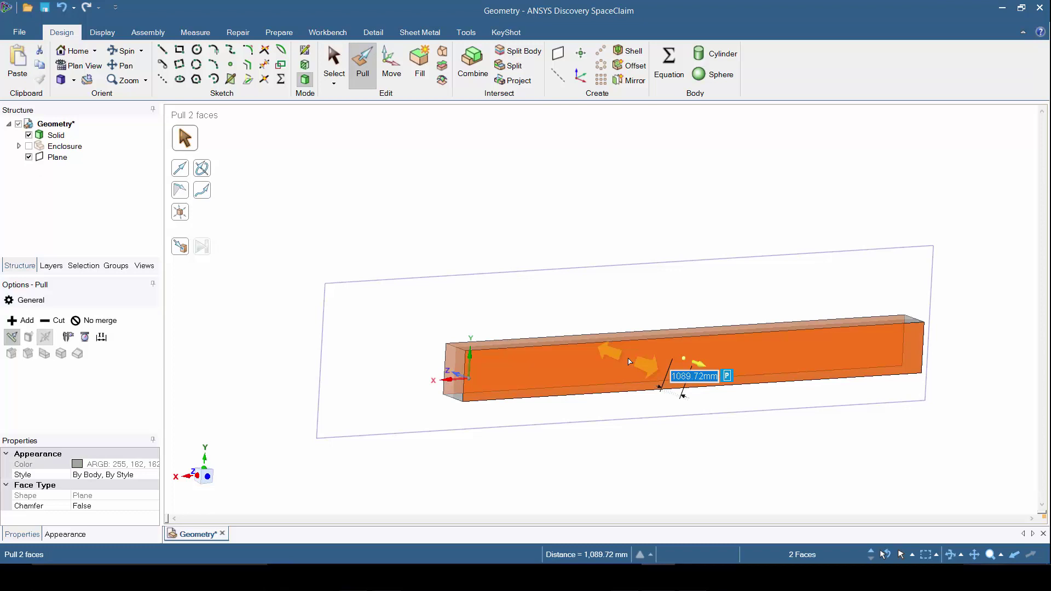
{"action": "key", "text": "Escape"}
{"action": "key", "text": "Escape"}
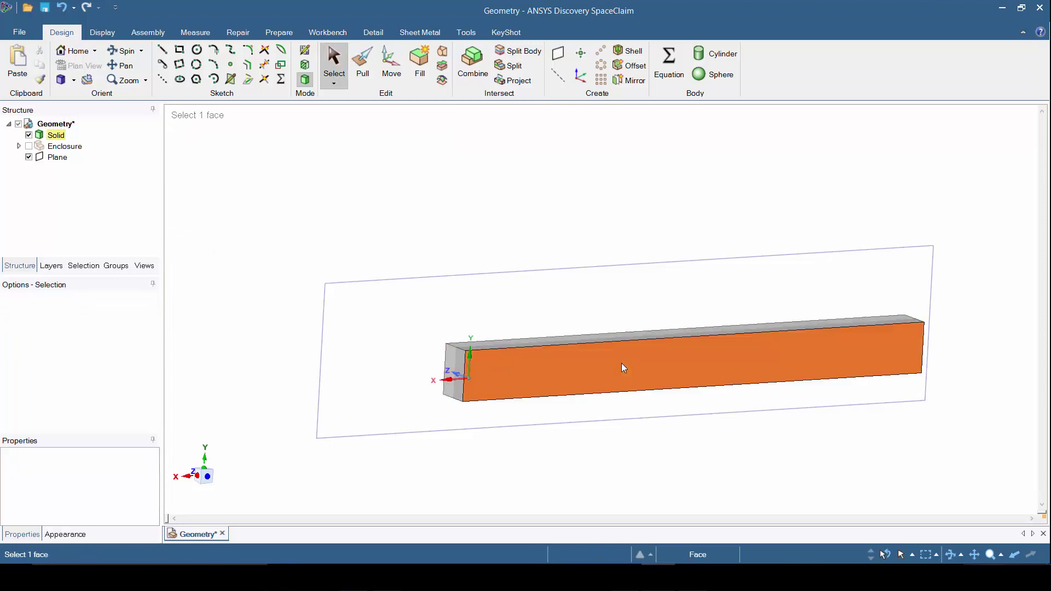
- Select the slab solid, face the front, and show the enclosure again
{"action": "left_click", "coordinate": [622, 363]}
{"action": "left_click", "coordinate": [669, 325]}
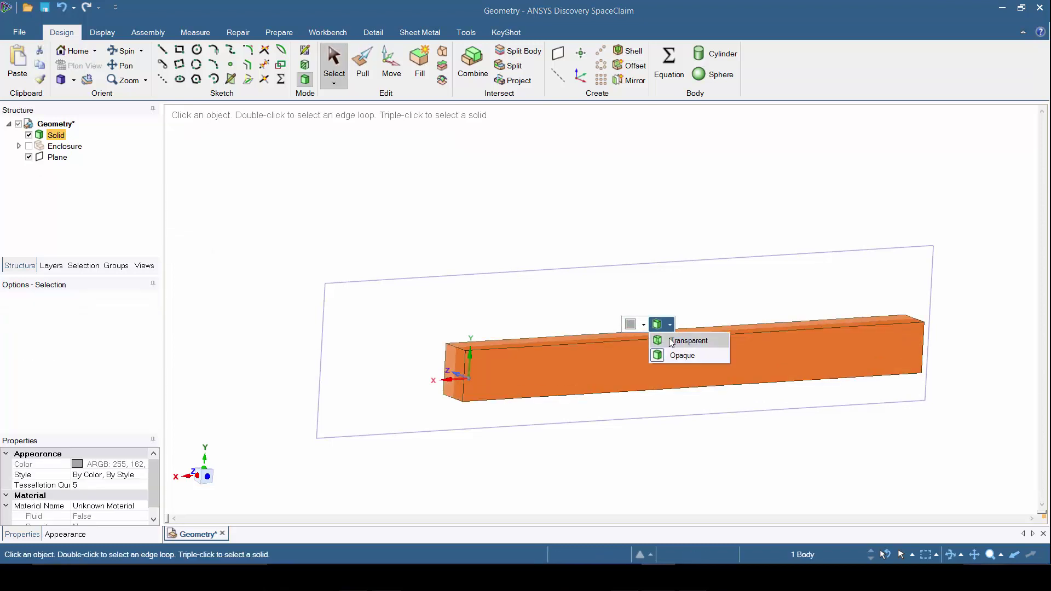
{"action": "left_click", "coordinate": [669, 340]}
{"action": "key", "text": "Escape"}
{"action": "left_click", "coordinate": [207, 476]}
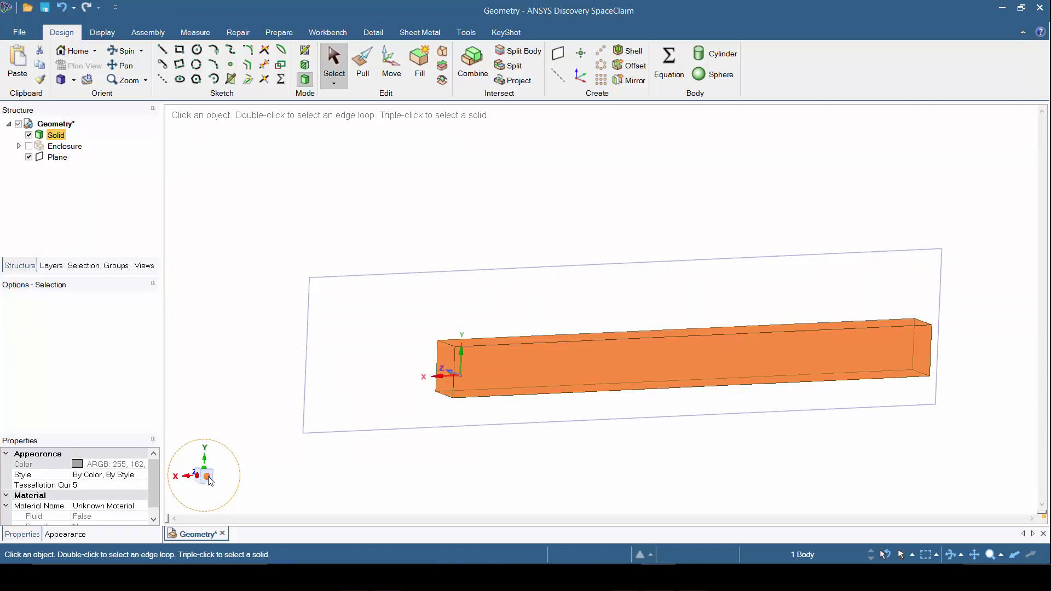
{"action": "left_click", "coordinate": [29, 146]}
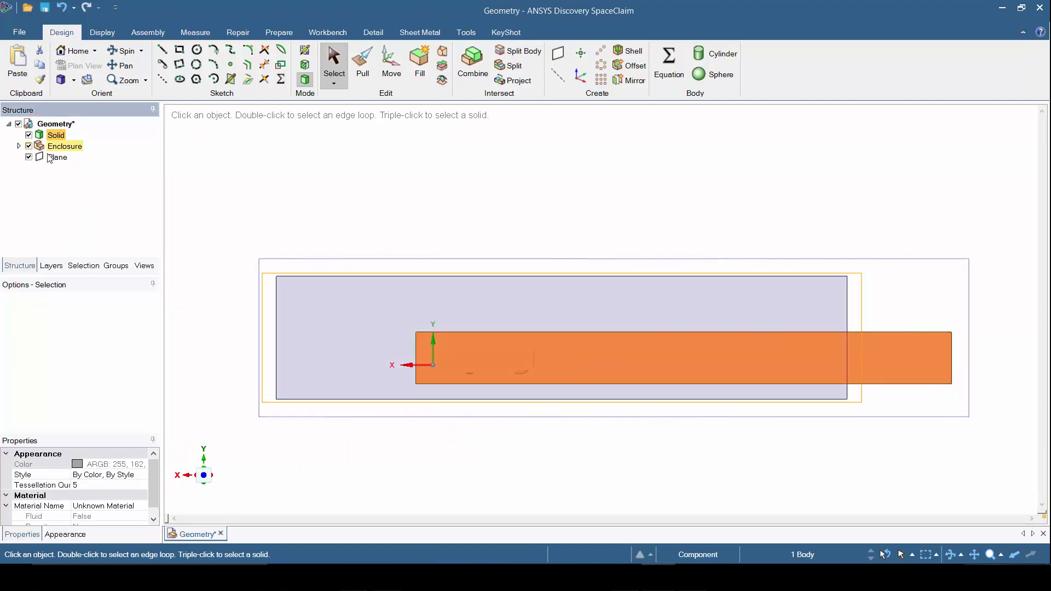
{"action": "middle_click_drag", "start_coordinate": [828, 227], "coordinate": [791, 242]}
{"action": "left_click", "coordinate": [792, 235]}
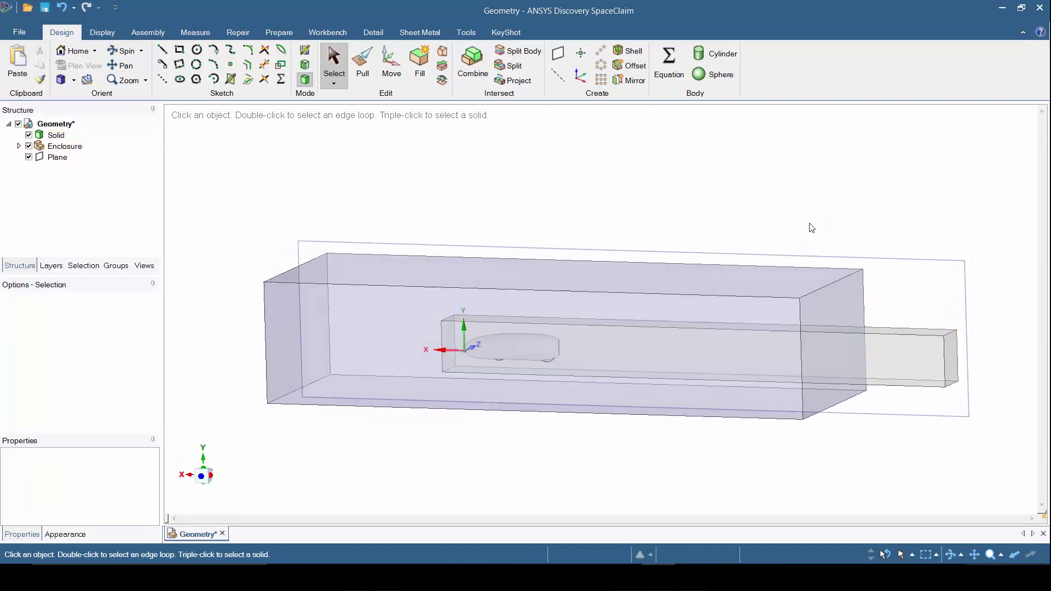
- Pull the slab's far end face up to the enclosure's end face
{"action": "left_click", "coordinate": [366, 69]}
{"action": "left_click", "coordinate": [951, 359]}
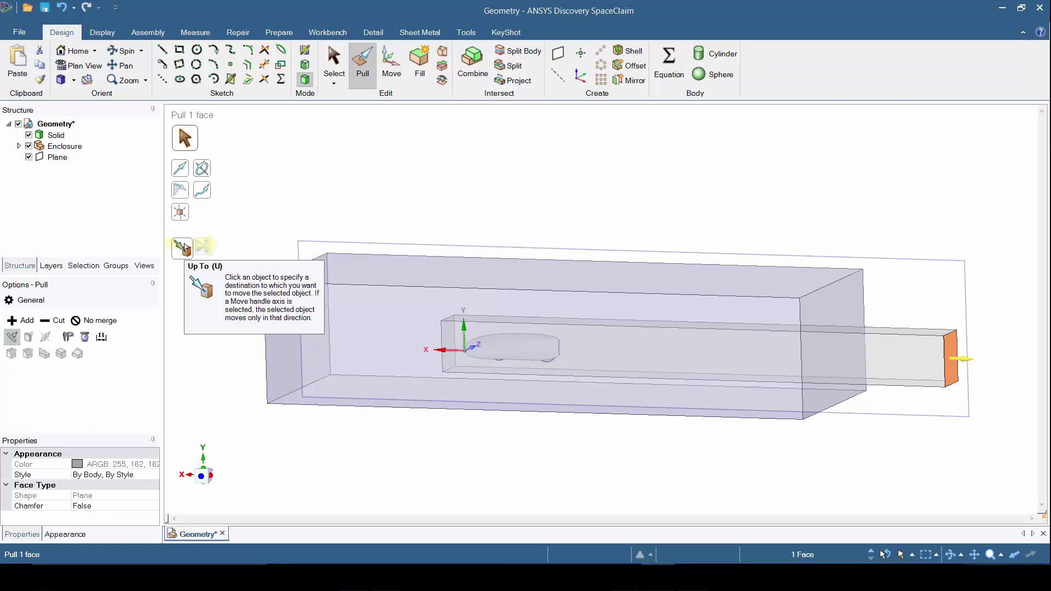
{"action": "left_click", "coordinate": [184, 247]}
{"action": "left_click", "coordinate": [838, 323]}
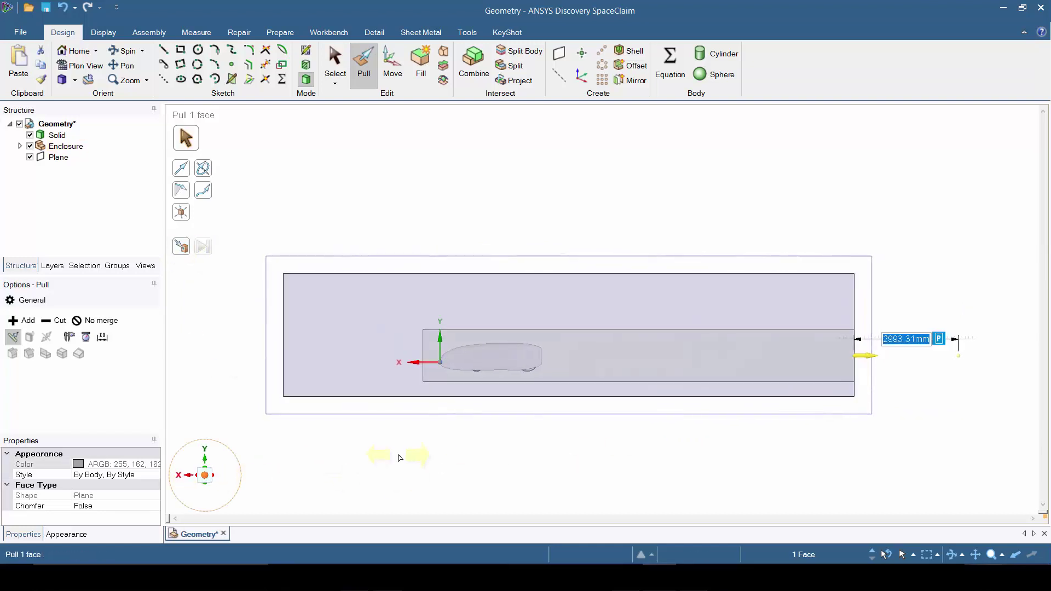
{"action": "key", "text": "Escape"}
- Add a new plane and move it down 248.51 mm through the enclosure
{"action": "scroll", "coordinate": [407, 337], "scroll_direction": "up", "scroll_amount": 6}
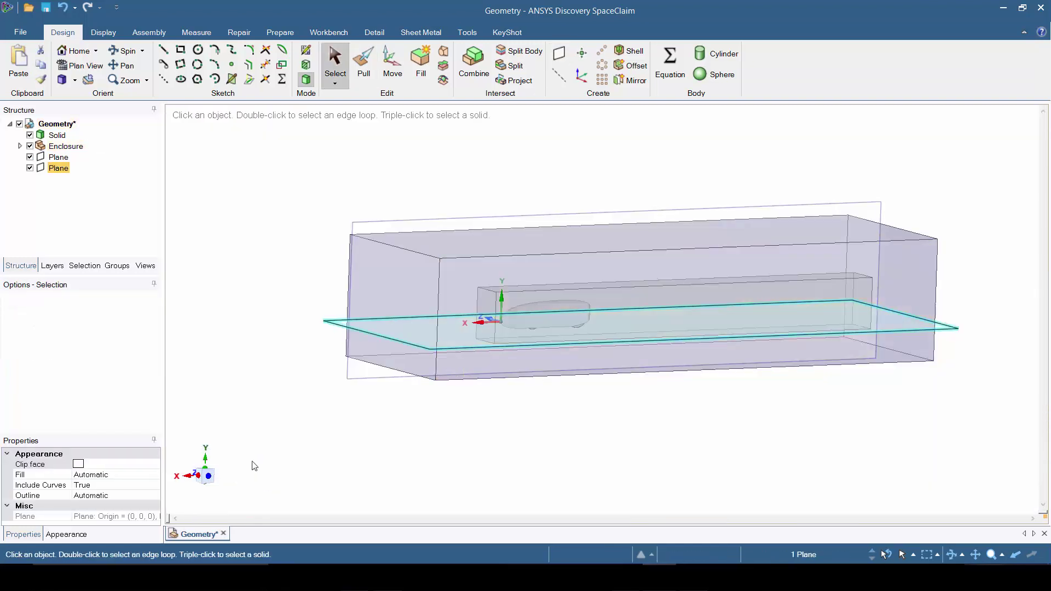
{"action": "key", "text": "v"}
{"action": "key", "text": "m"}
{"action": "left_click_drag", "start_coordinate": [732, 354], "coordinate": [732, 368]}
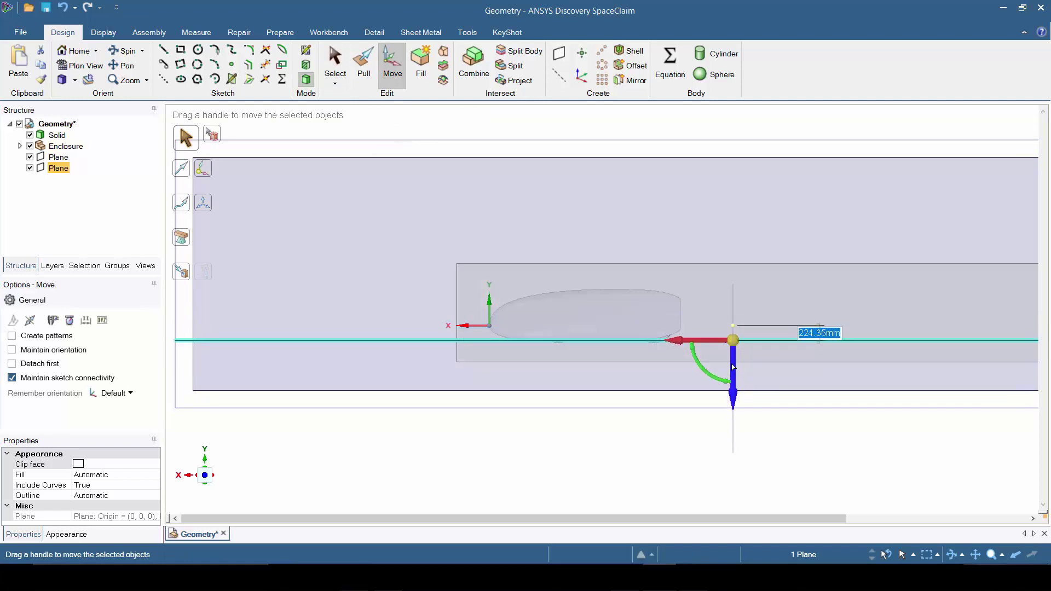
{"action": "scroll", "coordinate": [661, 338], "scroll_direction": "up", "scroll_amount": 5}
{"action": "left_click_drag", "start_coordinate": [920, 366], "coordinate": [920, 373]}
{"action": "scroll", "coordinate": [591, 353], "scroll_direction": "down", "scroll_amount": 8}
{"action": "key", "text": "Escape"}
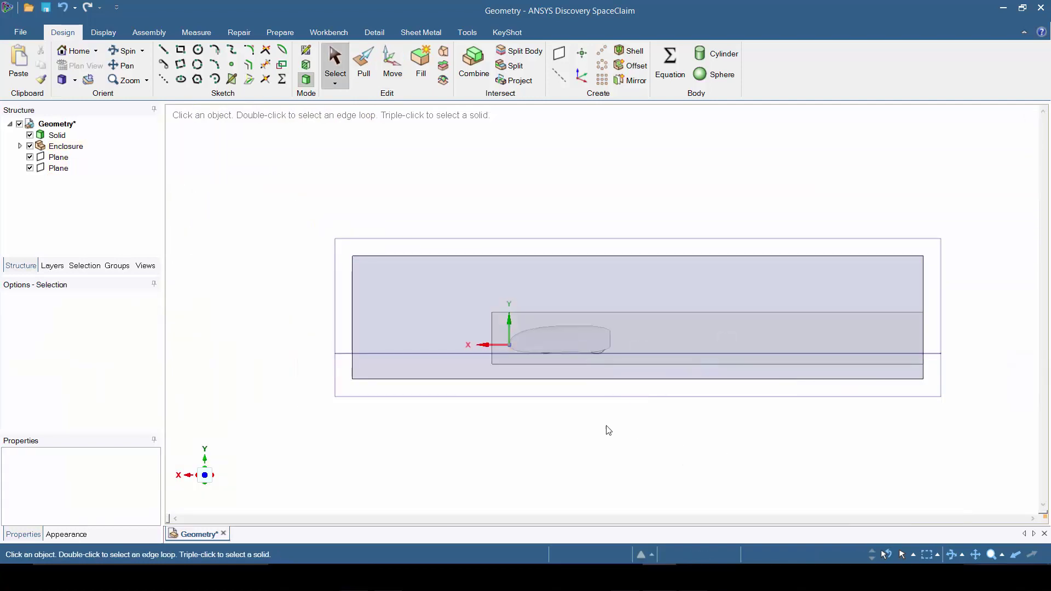
{"action": "middle_click_drag", "start_coordinate": [518, 448], "coordinate": [624, 454]}
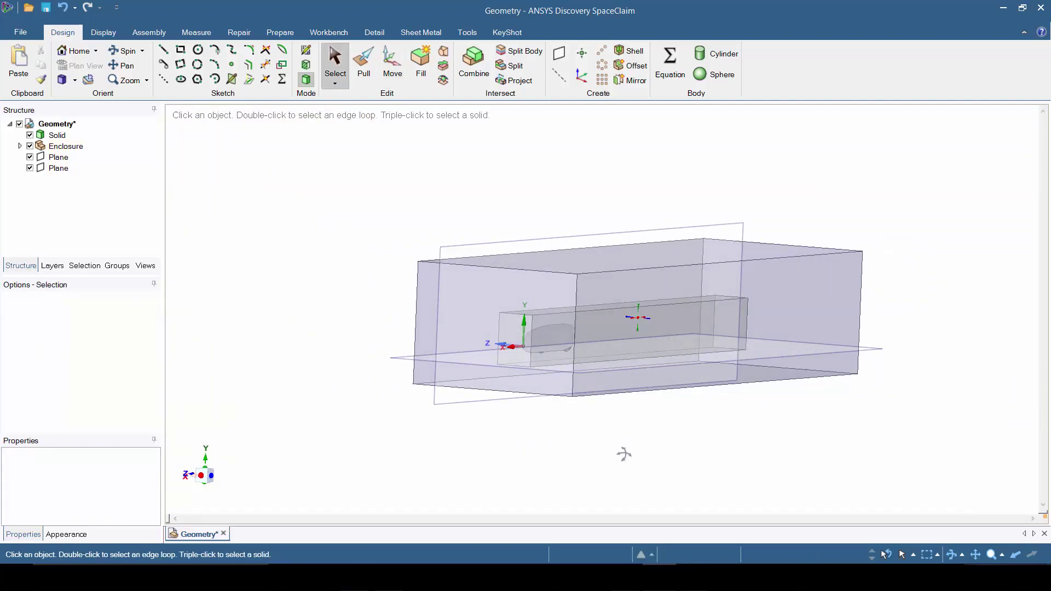
- Split the enclosure with the plane and remove its left half
{"action": "left_click", "coordinate": [486, 81]}
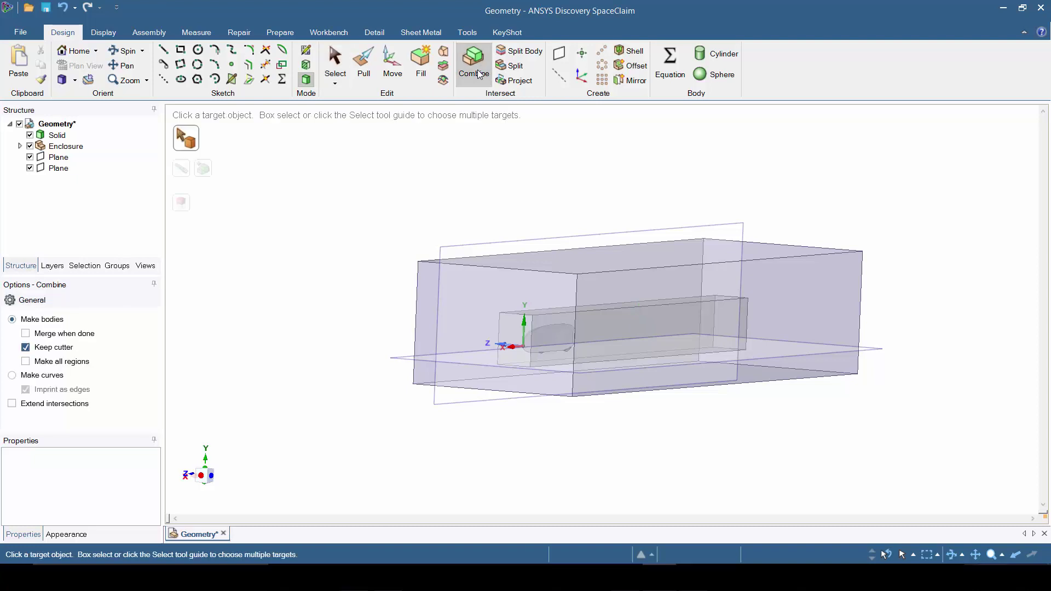
{"action": "left_click", "coordinate": [525, 283]}
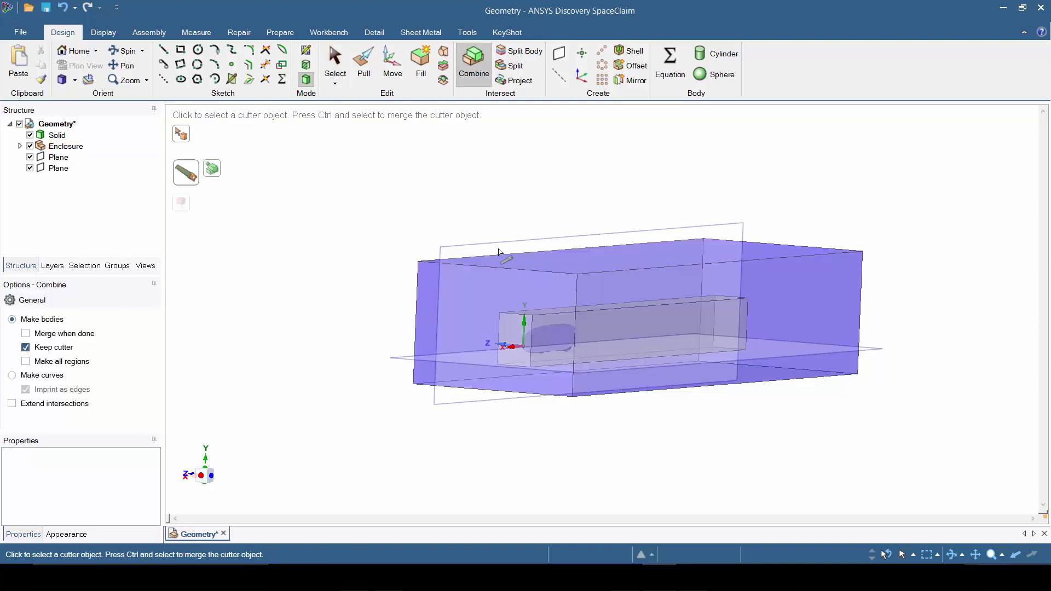
{"action": "left_click", "coordinate": [479, 251]}
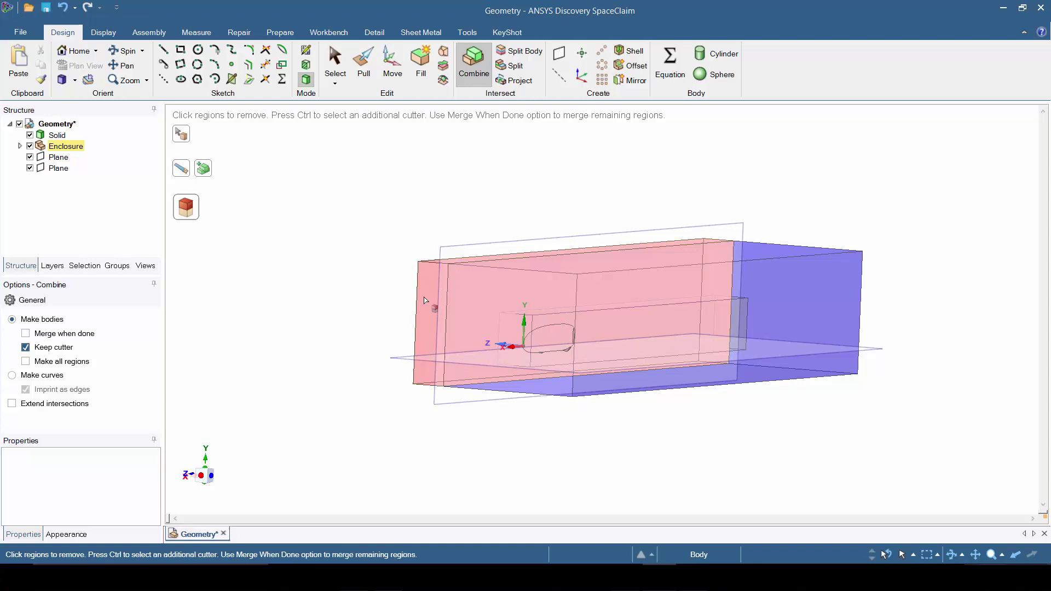
{"action": "left_click", "coordinate": [424, 300]}
{"action": "middle_click_drag", "start_coordinate": [450, 470], "coordinate": [495, 463]}
{"action": "key", "text": "Escape"}
- Split the refinement box with the plane and remove its unwanted half
{"action": "key", "text": "i"}
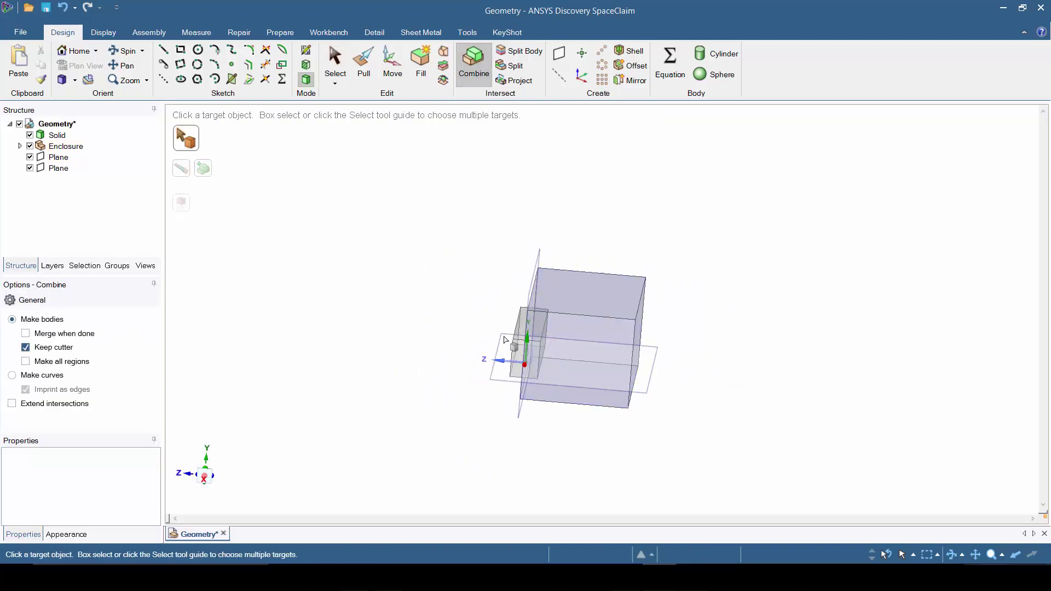
{"action": "left_click", "coordinate": [504, 340]}
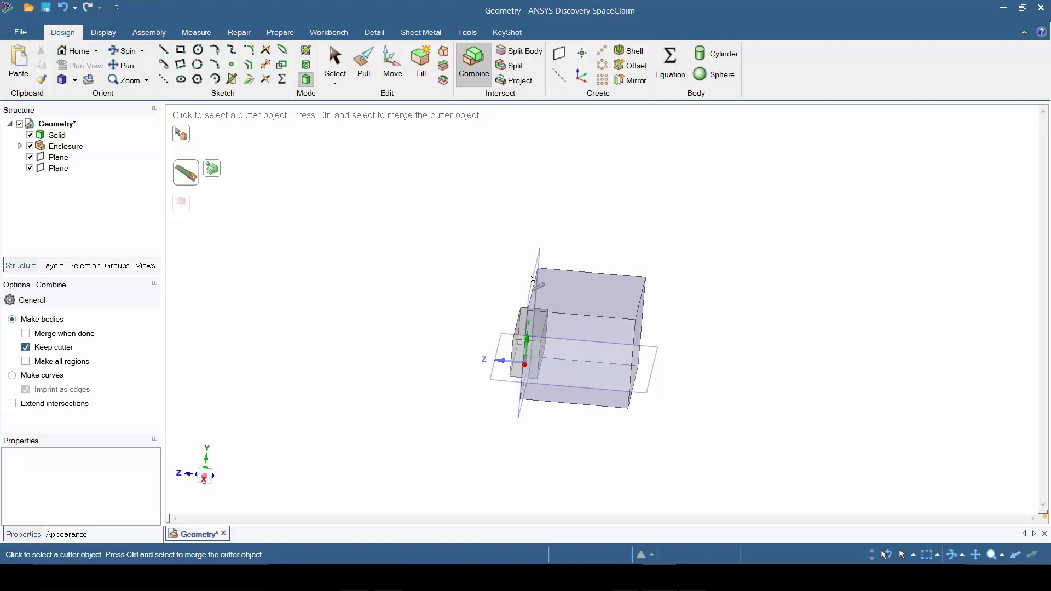
{"action": "left_click", "coordinate": [528, 290]}
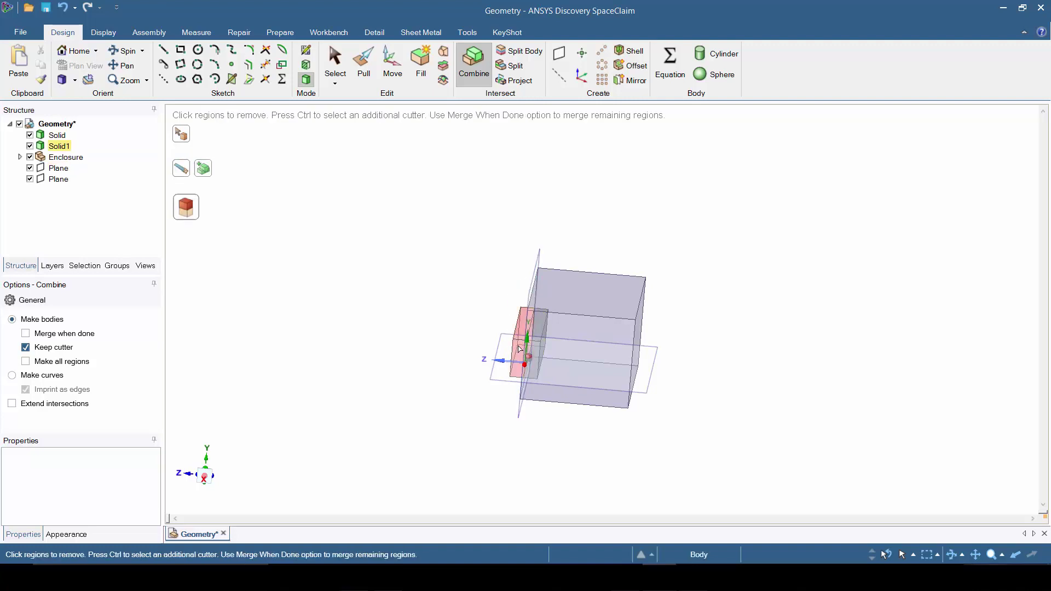
{"action": "left_click", "coordinate": [515, 348]}
{"action": "middle_click_drag", "start_coordinate": [588, 469], "coordinate": [511, 457]}
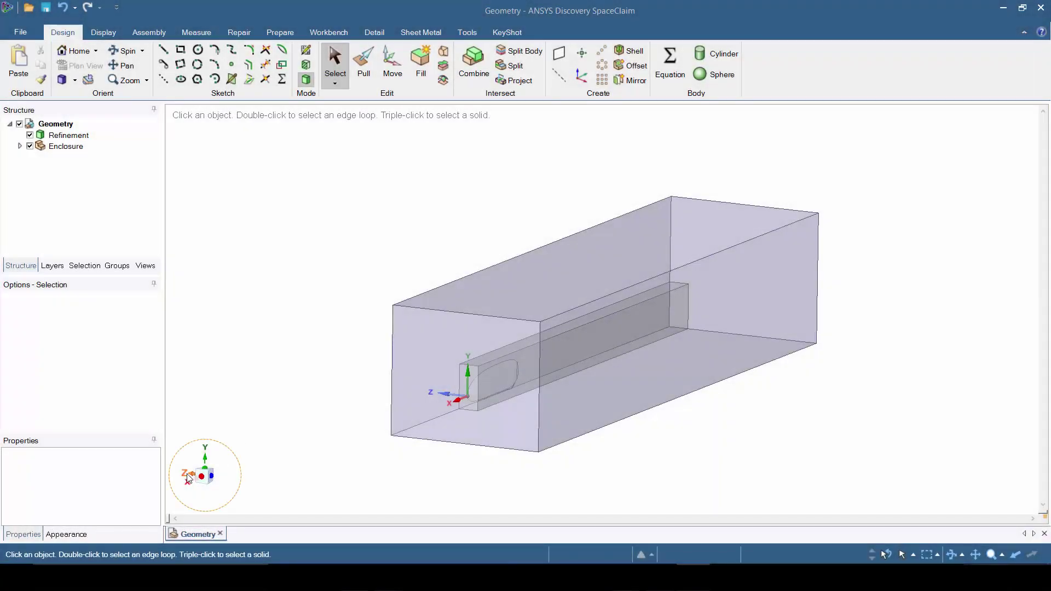
- View along Z, zoom in on the fairing, and hide the Refinement body
{"action": "left_click", "coordinate": [187, 476]}
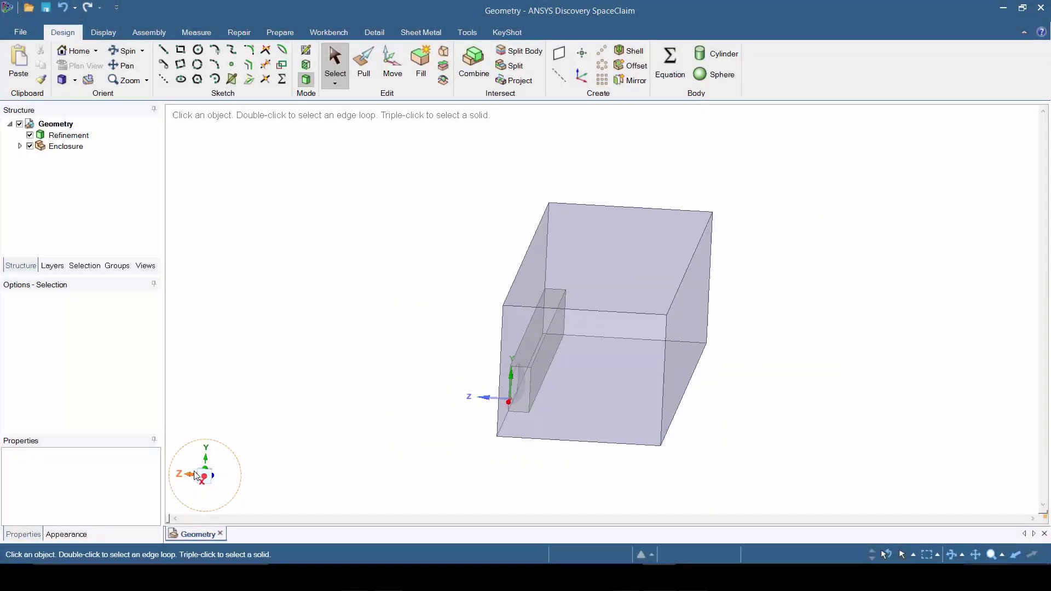
{"action": "scroll", "coordinate": [678, 400], "scroll_direction": "up", "scroll_amount": 5}
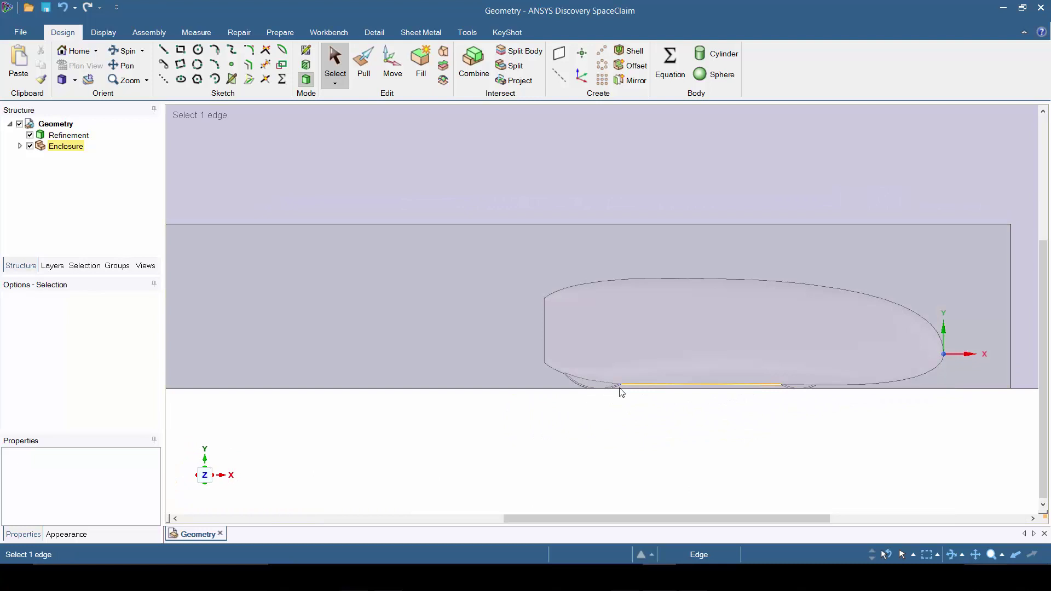
{"action": "middle_click_drag", "start_coordinate": [610, 378], "coordinate": [591, 443]}
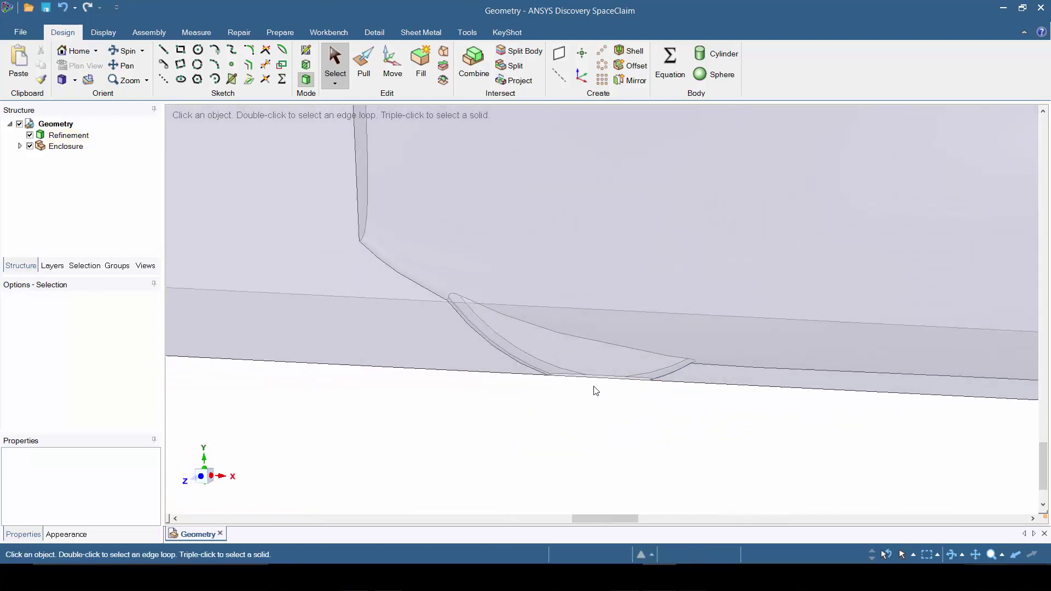
{"action": "scroll", "coordinate": [593, 383], "scroll_direction": "up", "scroll_amount": 5}
{"action": "left_click", "coordinate": [24, 140]}
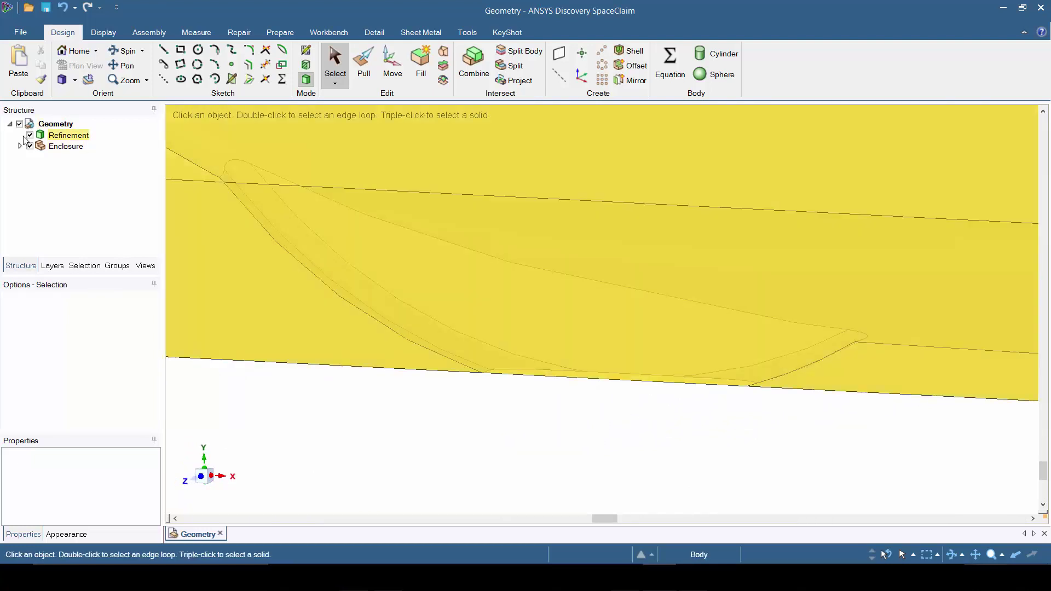
{"action": "left_click", "coordinate": [30, 136]}
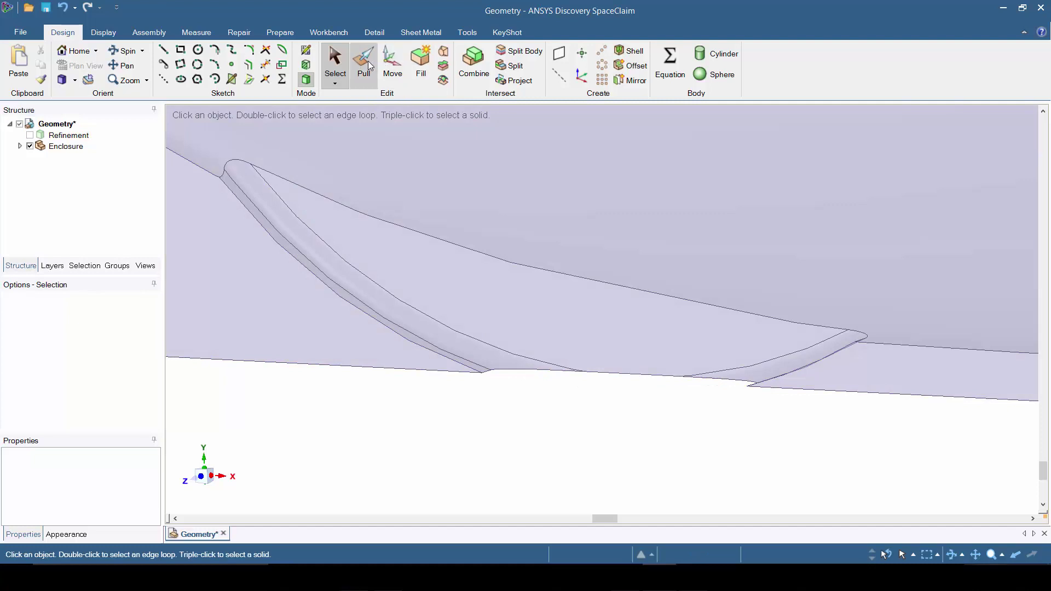
- Round the wheel's bottom edge with a 4 mm radius
{"action": "left_click", "coordinate": [377, 77]}
{"action": "scroll", "coordinate": [497, 373], "scroll_direction": "up", "scroll_amount": 4}
{"action": "left_click", "coordinate": [464, 360]}
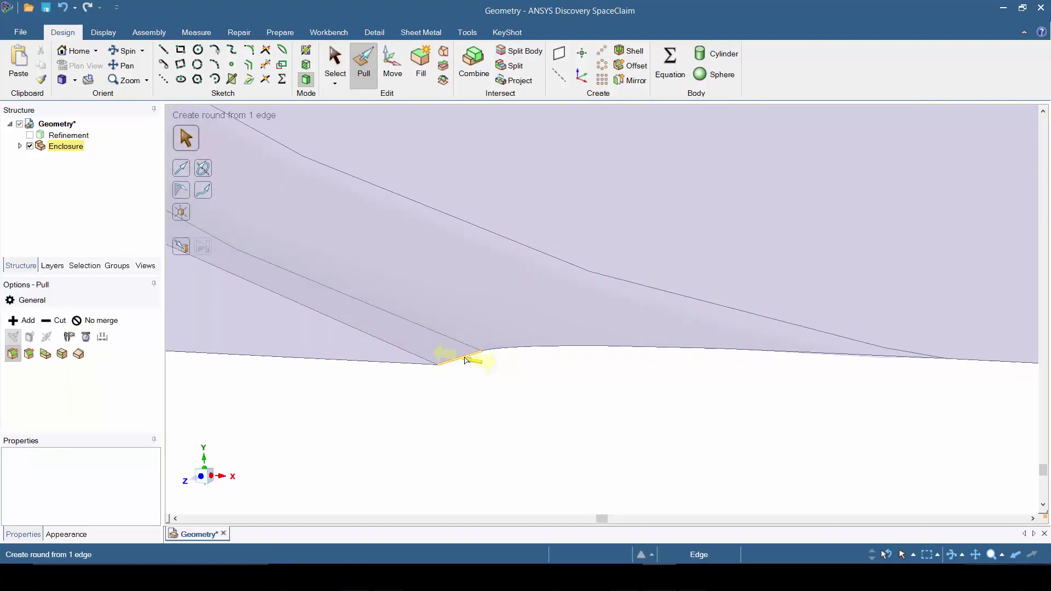
{"action": "left_click", "coordinate": [464, 360]}
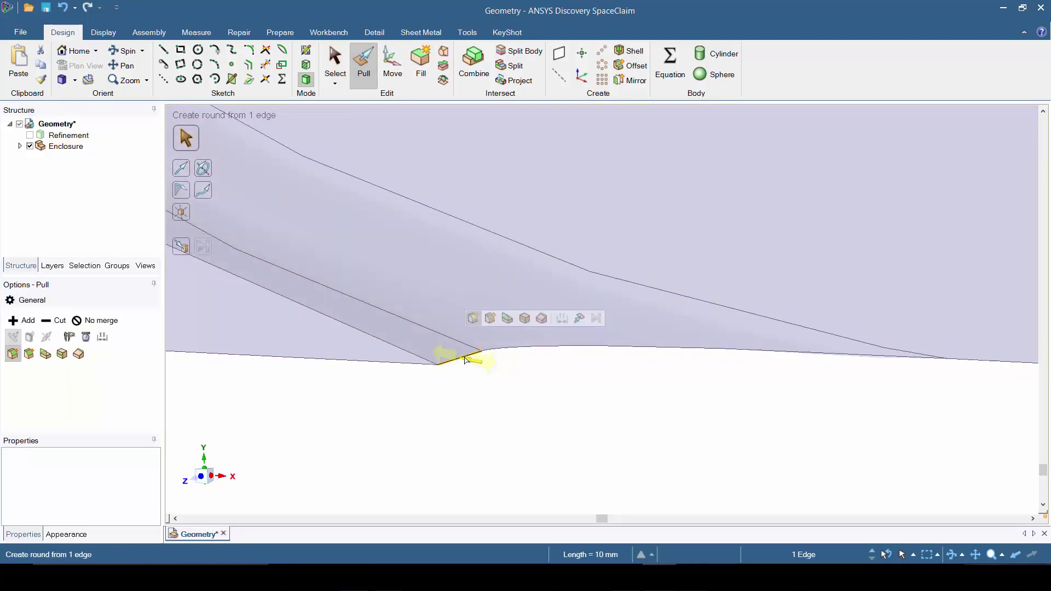
{"action": "type", "text": "4"}
{"action": "key", "text": "Return"}
{"action": "scroll", "coordinate": [466, 361], "scroll_direction": "down", "scroll_amount": 6}
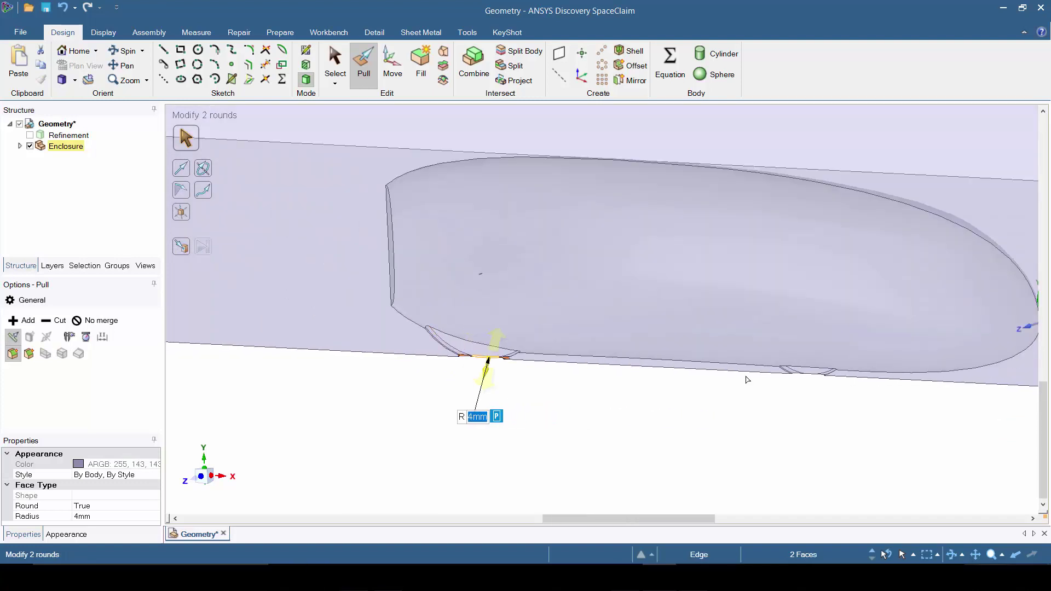
{"action": "scroll", "coordinate": [747, 379], "scroll_direction": "up", "scroll_amount": 8}
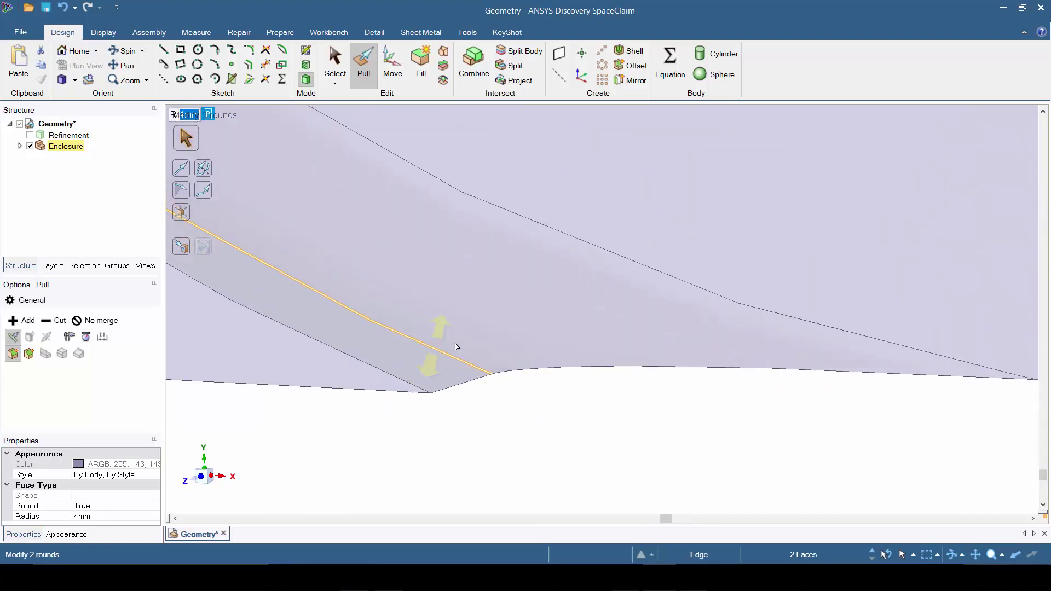
{"action": "scroll", "coordinate": [449, 416], "scroll_direction": "up", "scroll_amount": 2}
- Round the other bottom edge with a 4 mm radius
{"action": "left_click", "coordinate": [448, 420]}
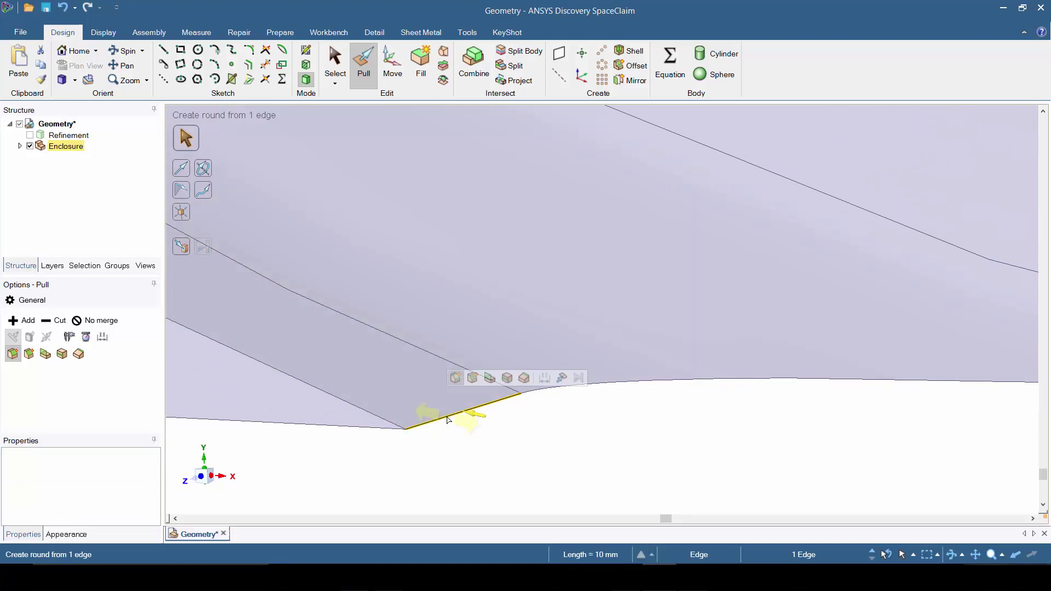
{"action": "type", "text": "4"}
{"action": "key", "text": "Return"}
{"action": "scroll", "coordinate": [449, 421], "scroll_direction": "down", "scroll_amount": 7}
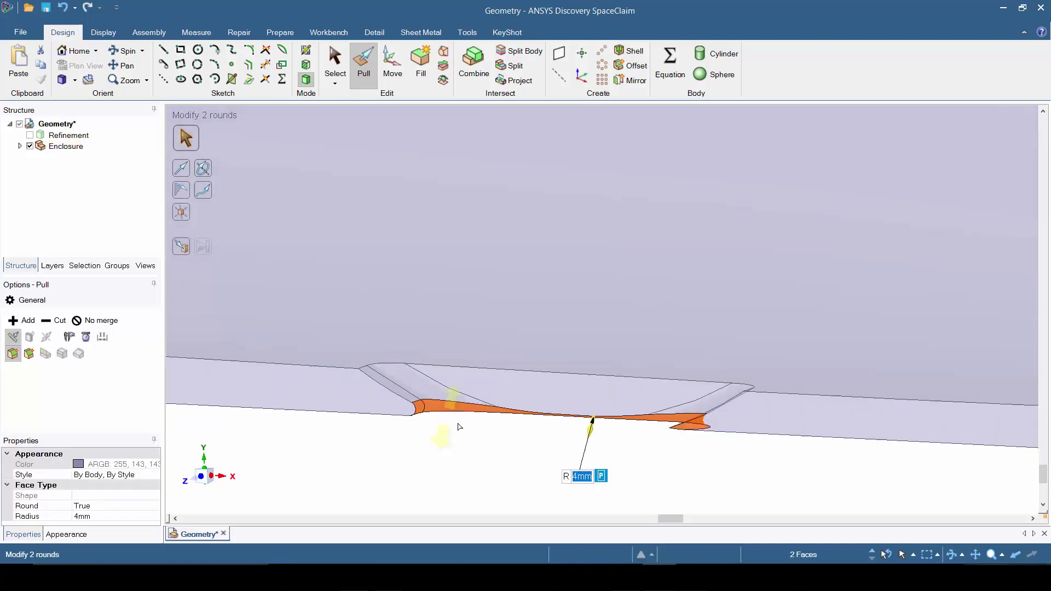
{"action": "scroll", "coordinate": [462, 449], "scroll_direction": "up", "scroll_amount": 2}
{"action": "key", "text": "Escape"}
{"action": "key", "text": "Escape"}
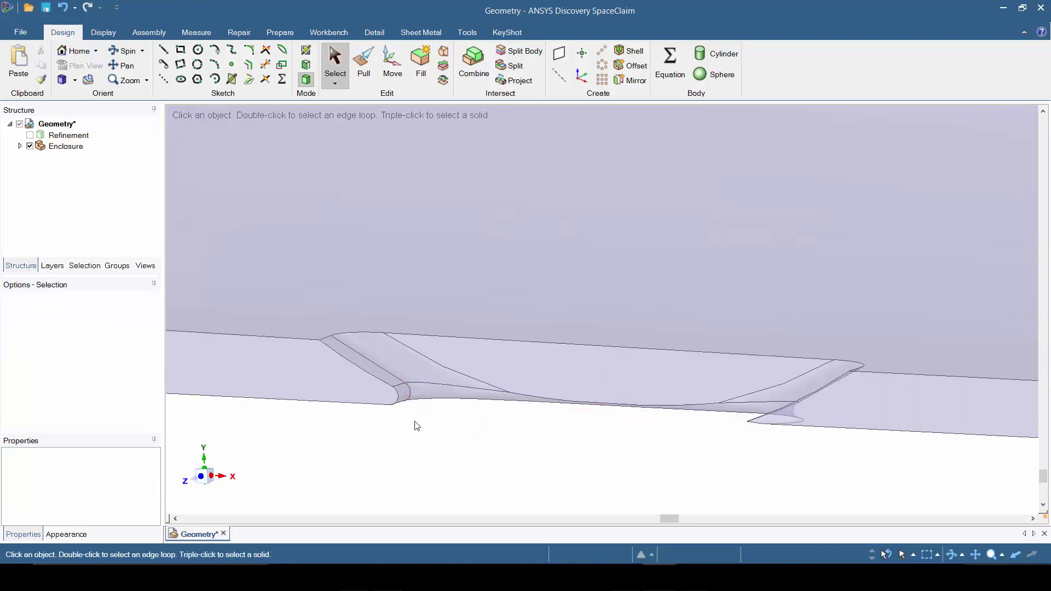
{"action": "scroll", "coordinate": [415, 422], "scroll_direction": "up", "scroll_amount": 3}
- Select the four wheel round faces: both end faces and both round strips
{"action": "left_click", "coordinate": [397, 374]}
{"action": "left_click", "coordinate": [439, 356], "text": "ctrl"}
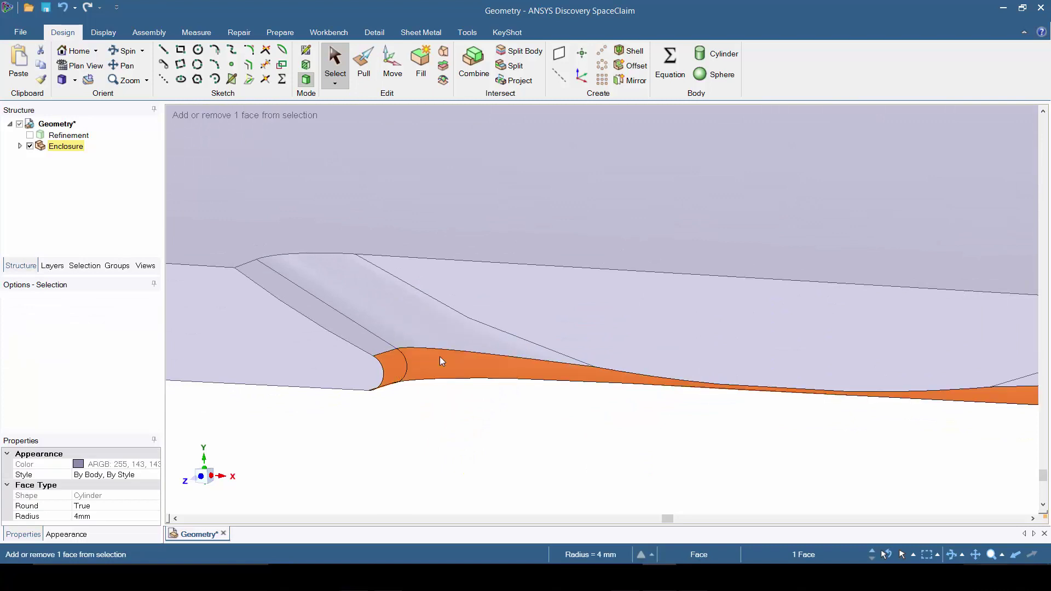
{"action": "scroll", "coordinate": [518, 396], "scroll_direction": "down", "scroll_amount": 2}
{"action": "scroll", "coordinate": [506, 433], "scroll_direction": "up", "scroll_amount": 3}
{"action": "scroll", "coordinate": [508, 433], "scroll_direction": "down", "scroll_amount": 10}
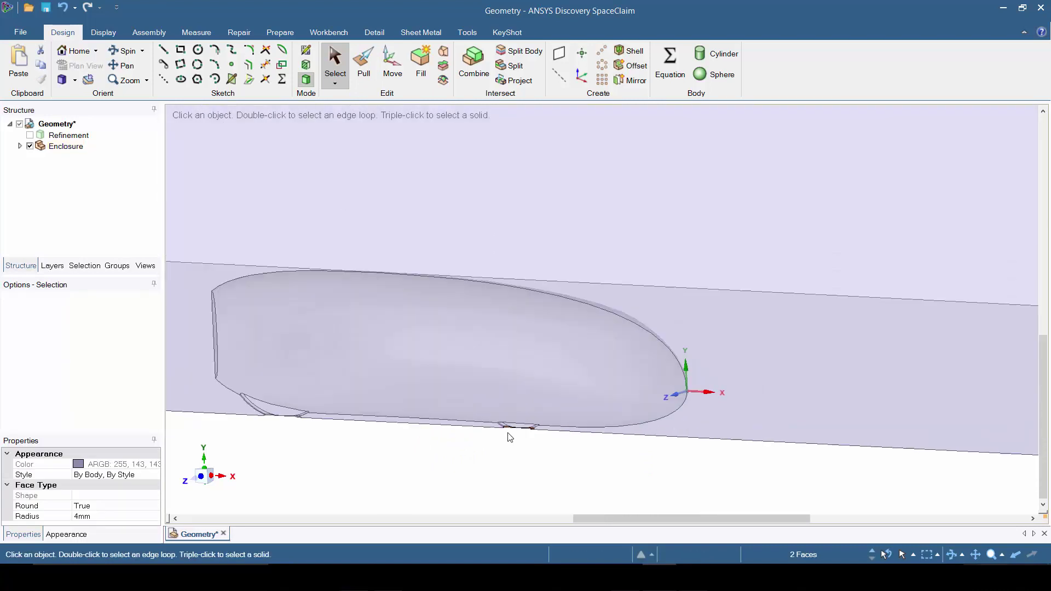
{"action": "scroll", "coordinate": [268, 455], "scroll_direction": "up", "scroll_amount": 6}
{"action": "scroll", "coordinate": [269, 459], "scroll_direction": "up", "scroll_amount": 3}
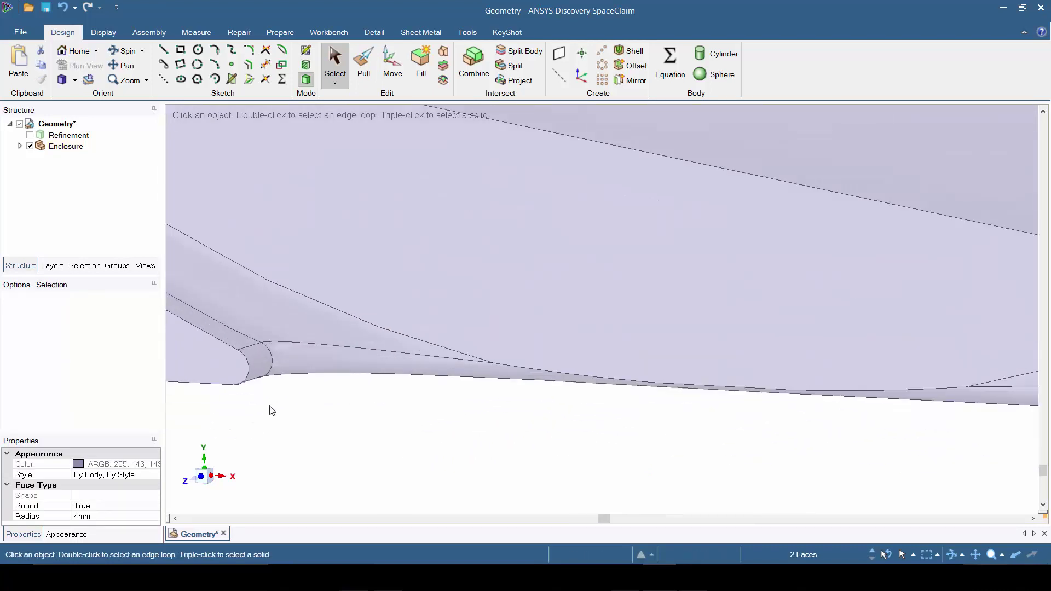
{"action": "left_click", "coordinate": [258, 362], "text": "ctrl"}
{"action": "left_click", "coordinate": [296, 360], "text": "ctrl"}
{"action": "scroll", "coordinate": [295, 359], "scroll_direction": "down", "scroll_amount": 2}
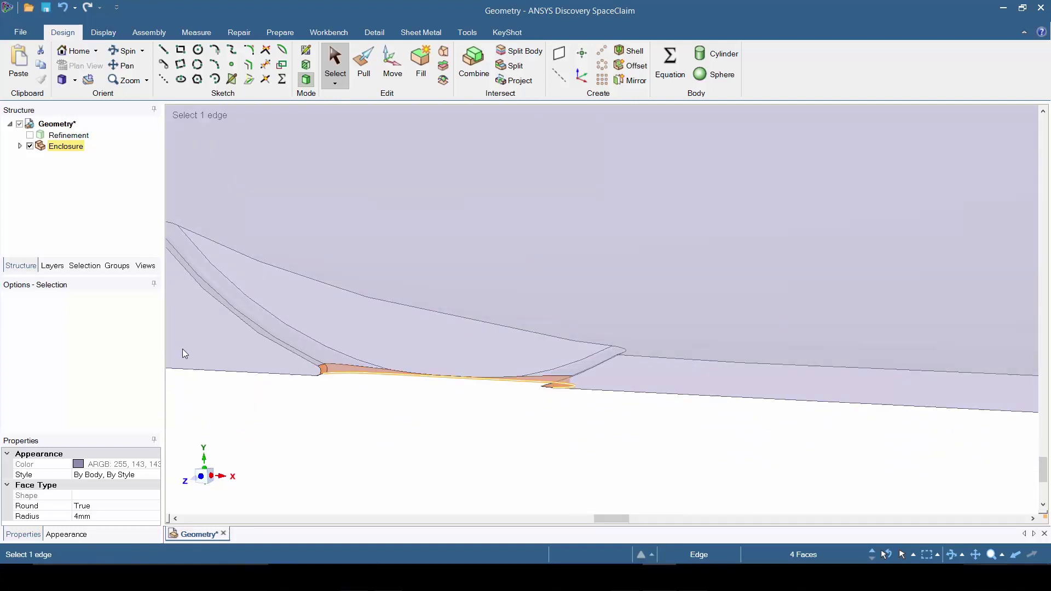
- Create named selections 'wheel radii', 'back wheel' and 'front wheel' in the Groups panel
{"action": "left_click", "coordinate": [117, 265]}
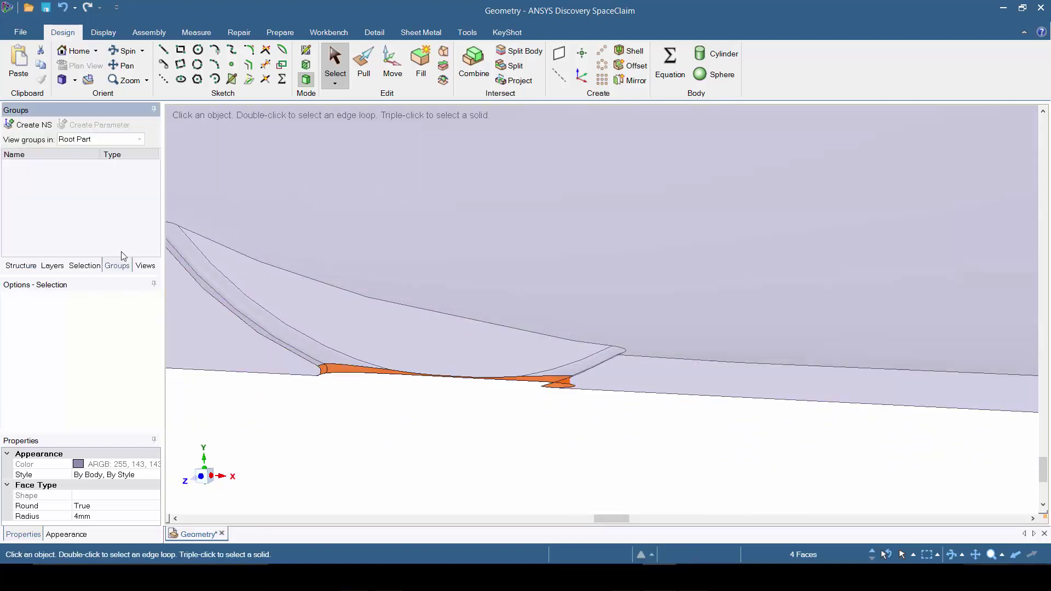
{"action": "left_click", "coordinate": [27, 124]}
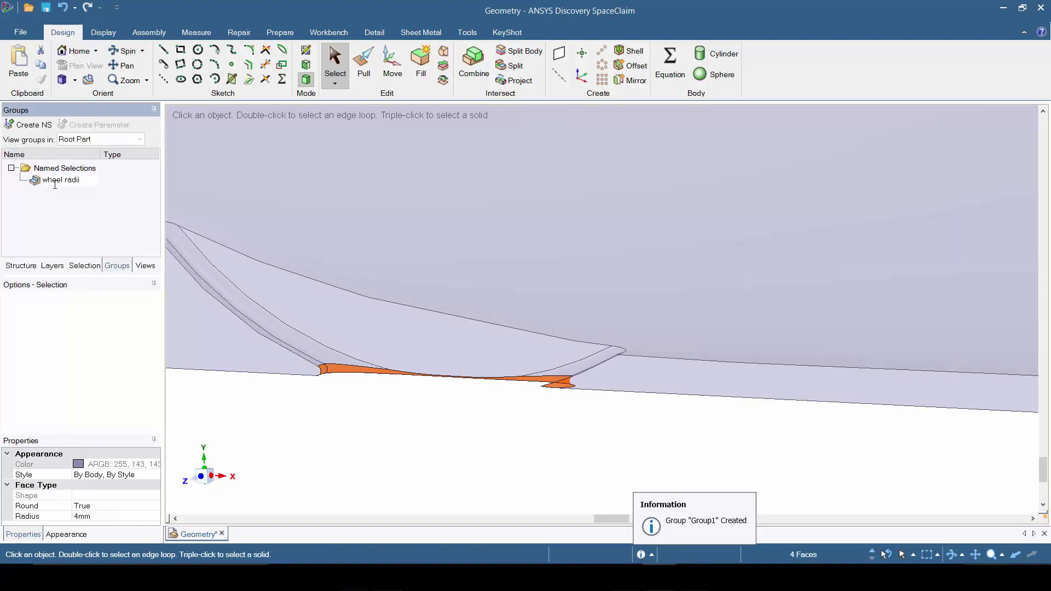
{"action": "key", "text": "Return"}
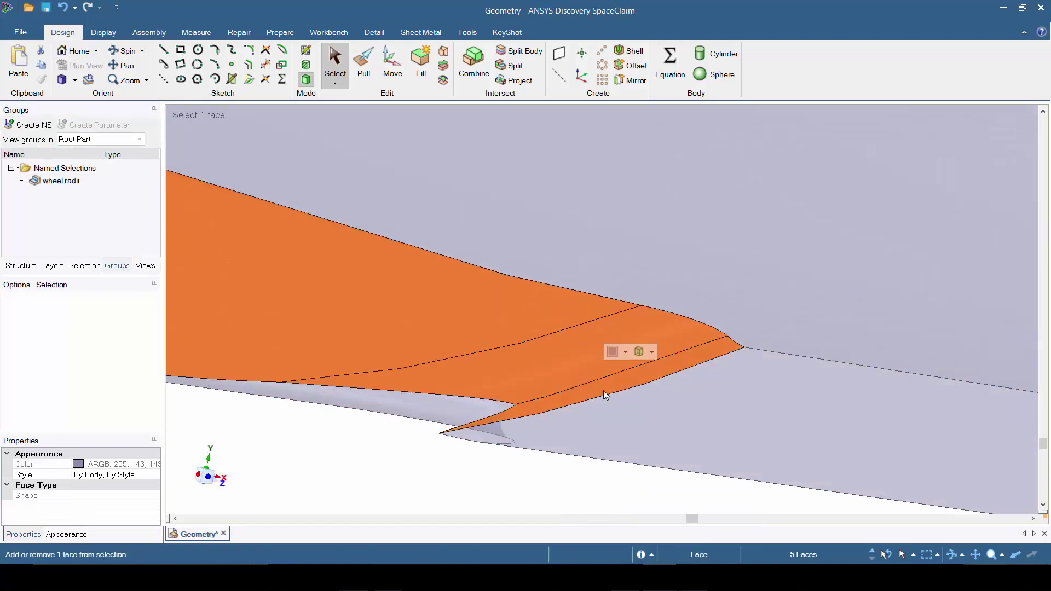
{"action": "left_click", "coordinate": [27, 125]}
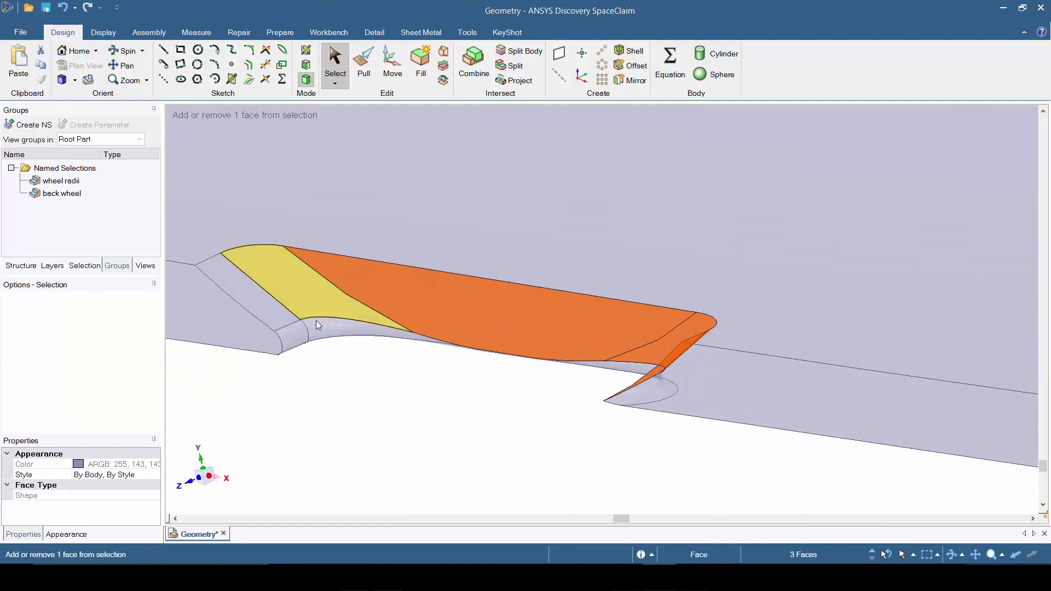
{"action": "left_click", "coordinate": [27, 125]}
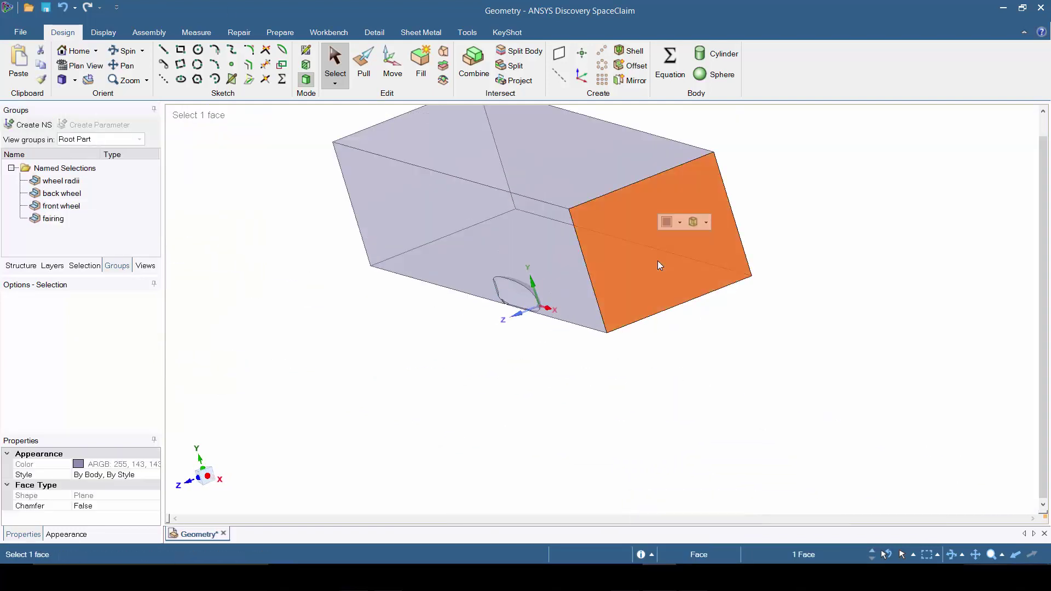
{"action": "type", "text": "outlet"}
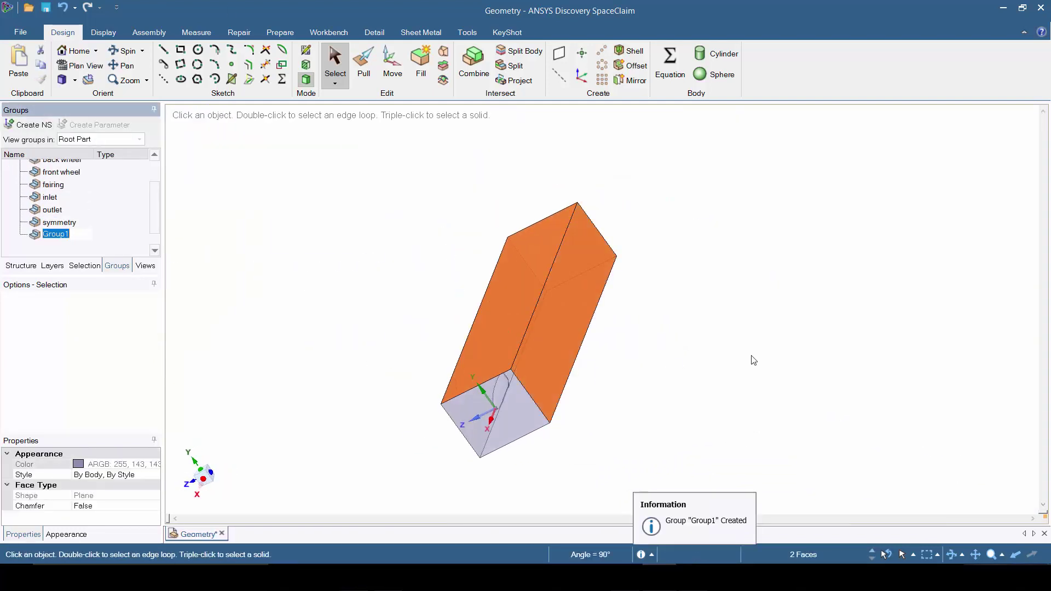
{"action": "middle_click_drag", "start_coordinate": [751, 359], "coordinate": [684, 418]}
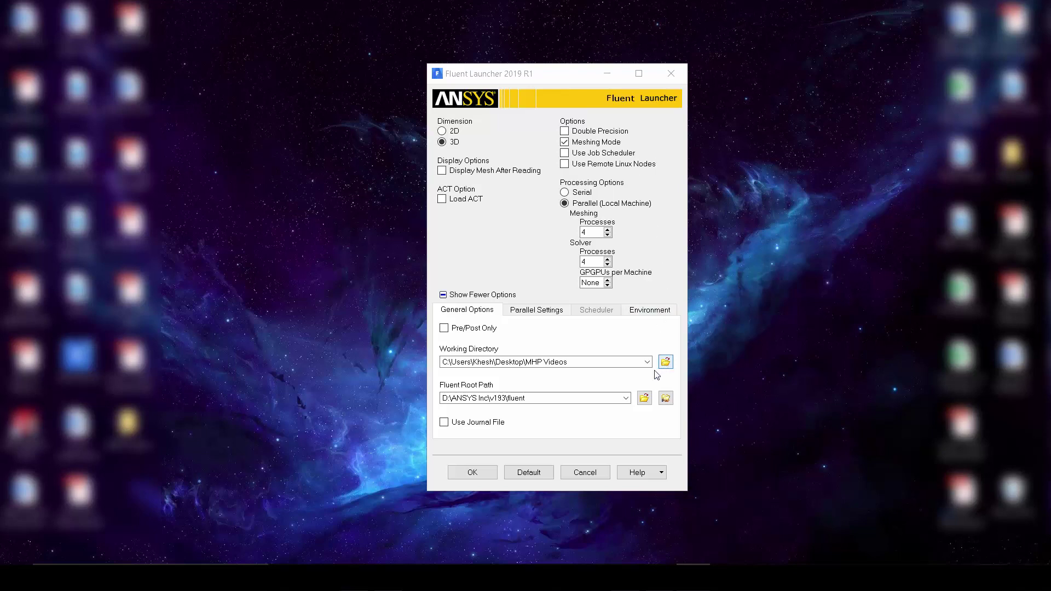
- Launch 3D Fluent in parallel meshing mode with 4 processes
{"action": "left_click", "coordinate": [489, 472]}
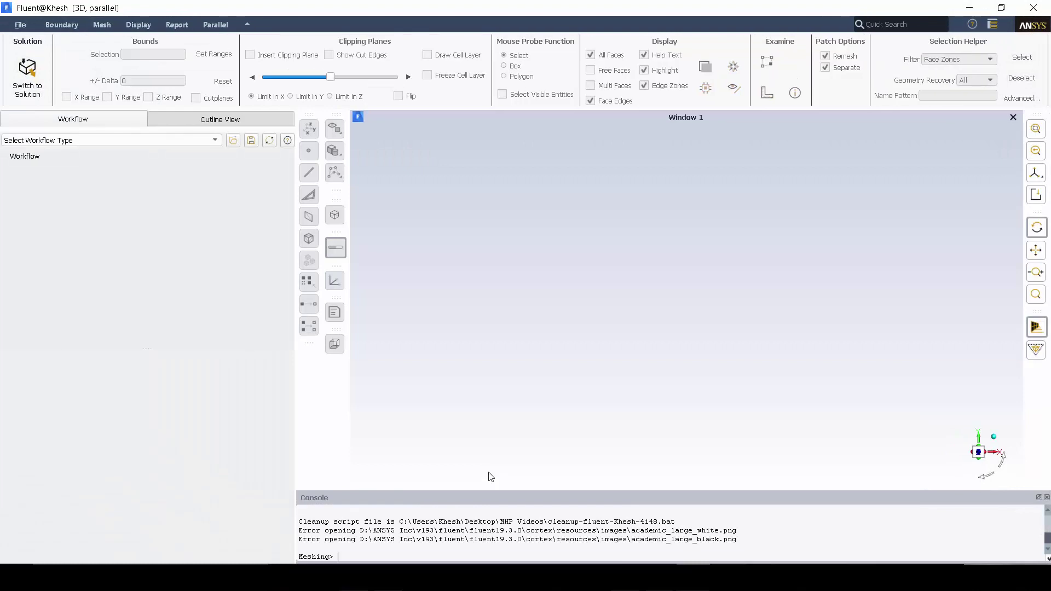
- Choose the Watertight Geometry workflow and select Geometry.scdoc as the import file
{"action": "left_click", "coordinate": [222, 140]}
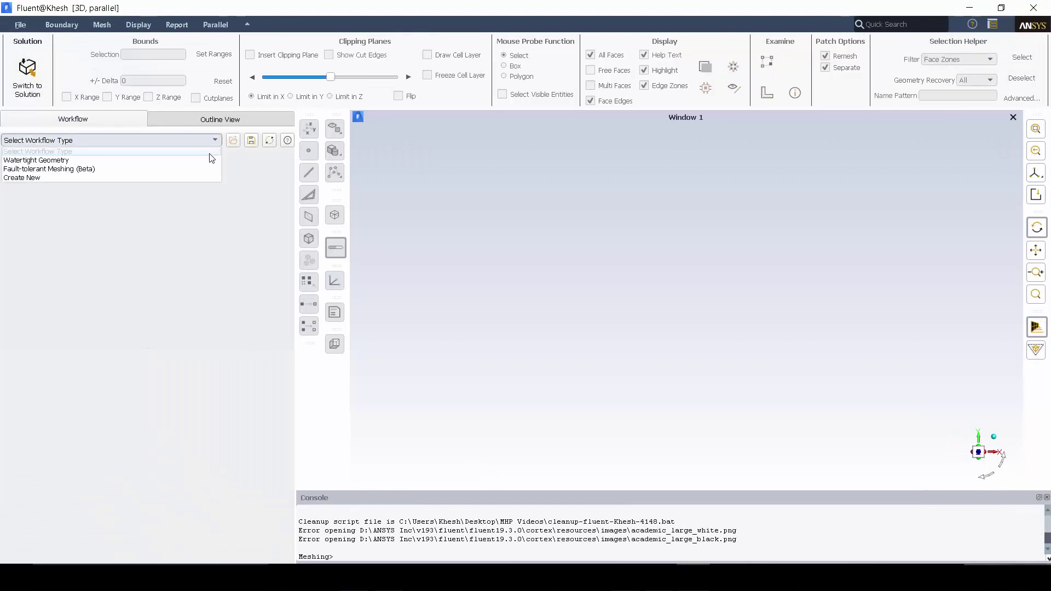
{"action": "left_click", "coordinate": [204, 156]}
{"action": "left_click", "coordinate": [184, 169]}
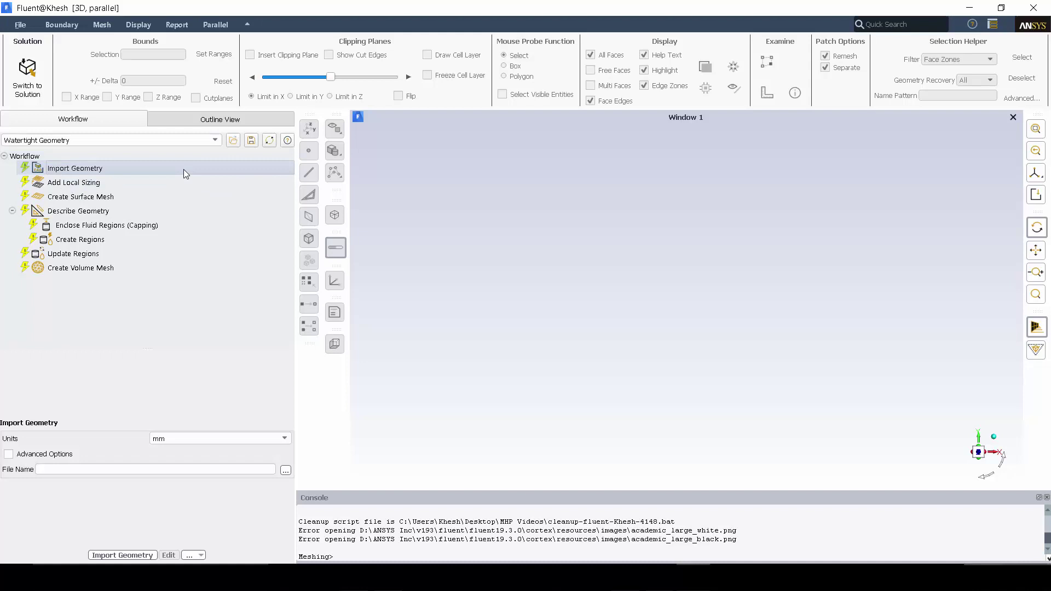
{"action": "left_click", "coordinate": [285, 470]}
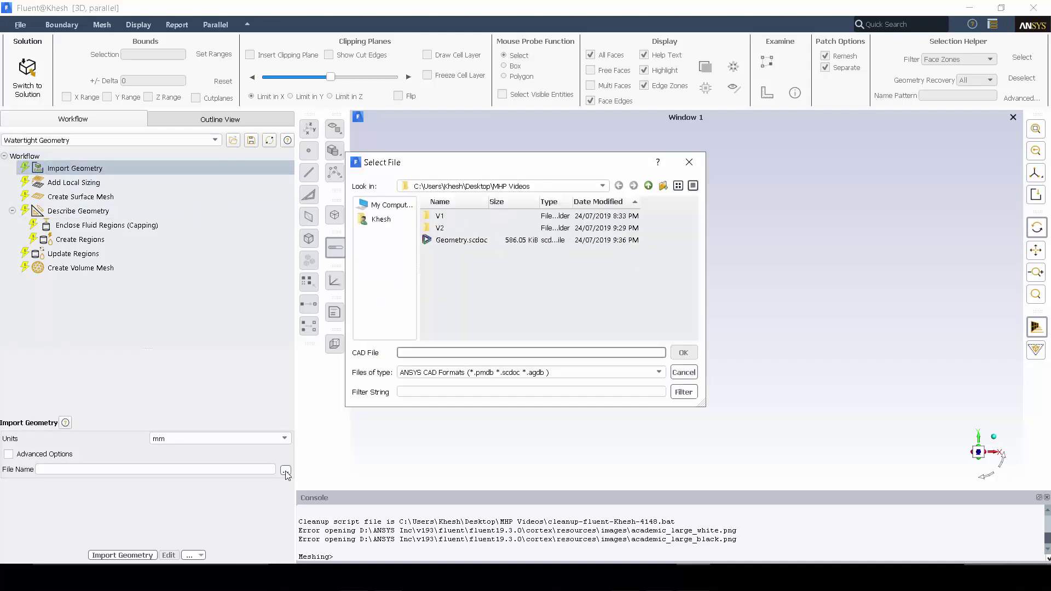
{"action": "left_click", "coordinate": [454, 243]}
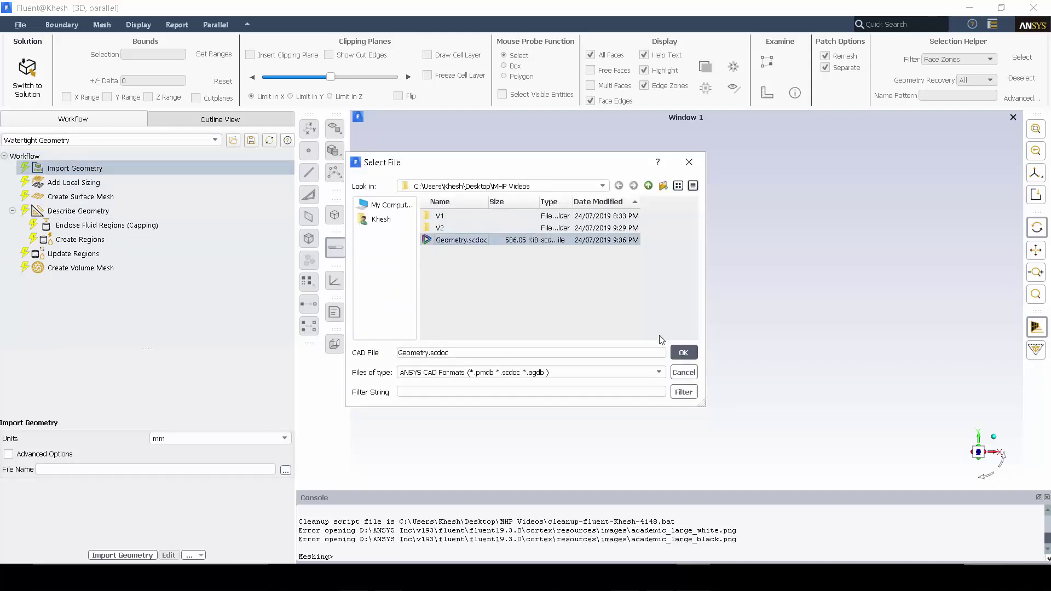
{"action": "left_click", "coordinate": [682, 355]}
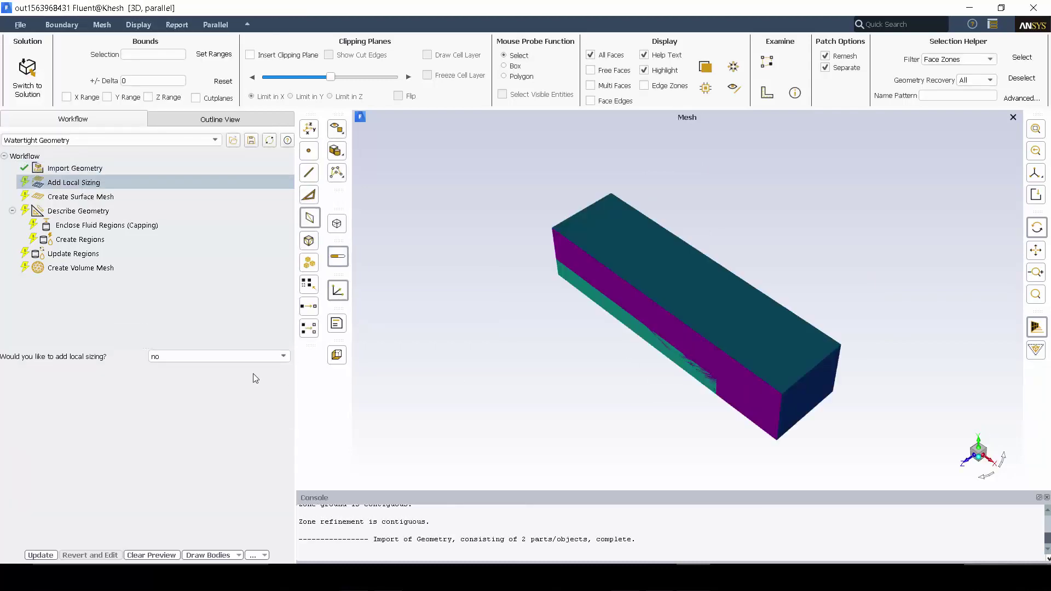
- Add a Body Of Influence sizing 'boi', target size 96, on geometry:geometry-refinement
{"action": "left_click", "coordinate": [247, 357]}
{"action": "left_click", "coordinate": [232, 369]}
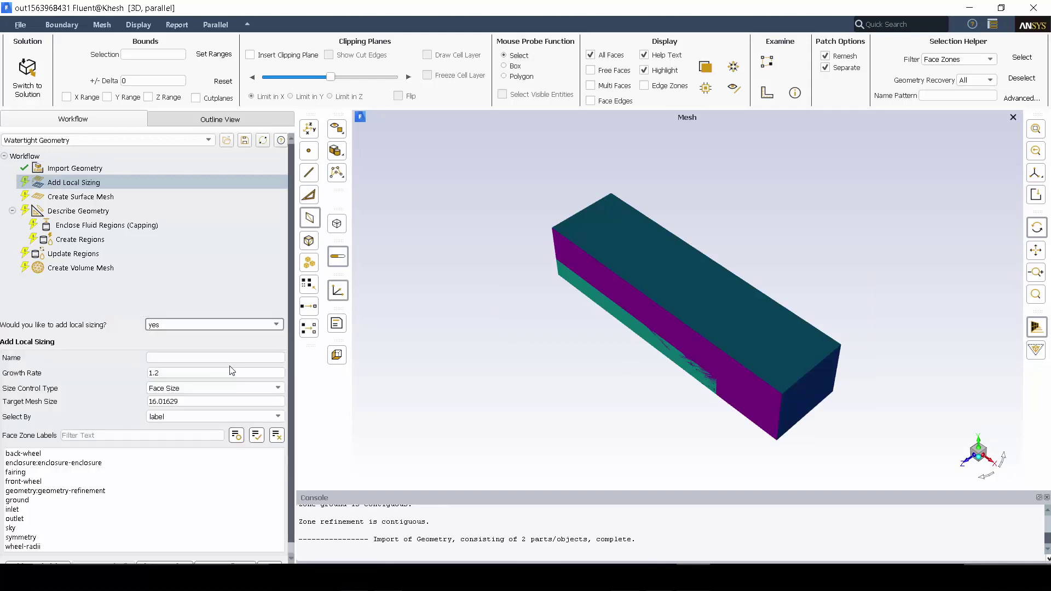
{"action": "left_click", "coordinate": [217, 359]}
{"action": "type", "text": "boi"}
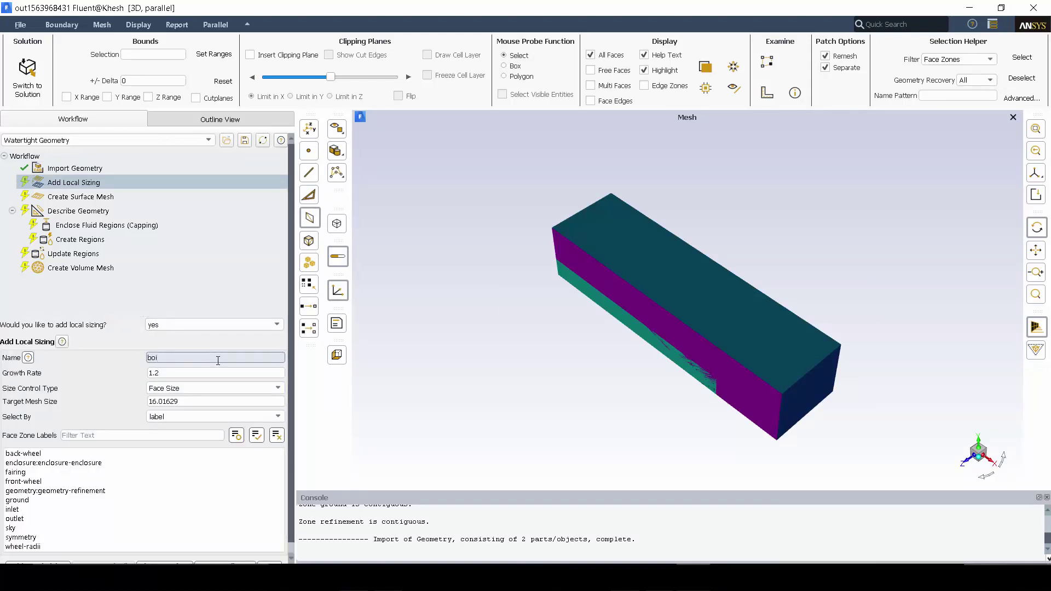
{"action": "left_click", "coordinate": [188, 388]}
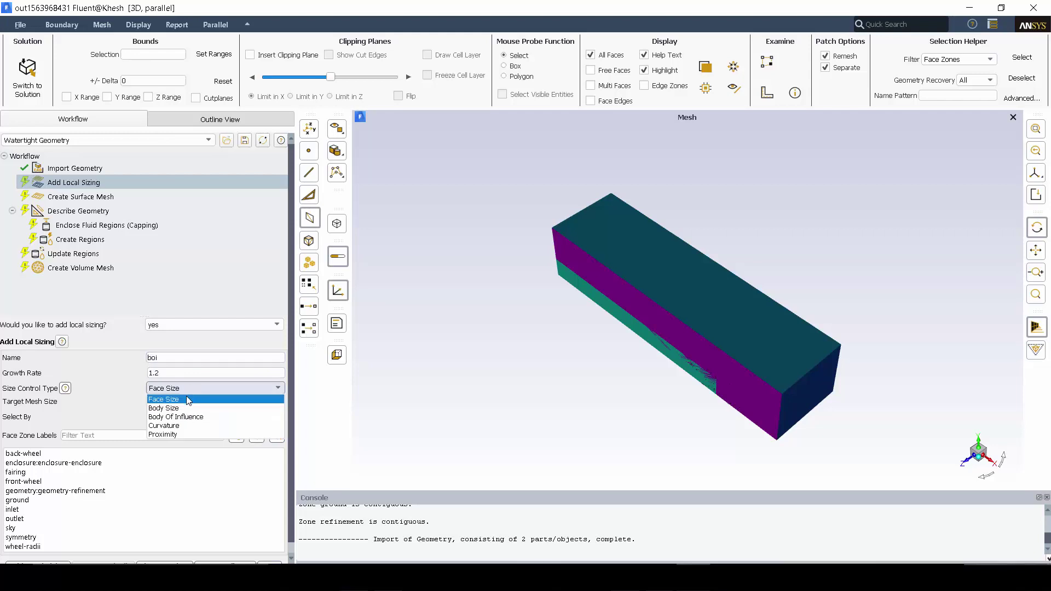
{"action": "left_click", "coordinate": [180, 417]}
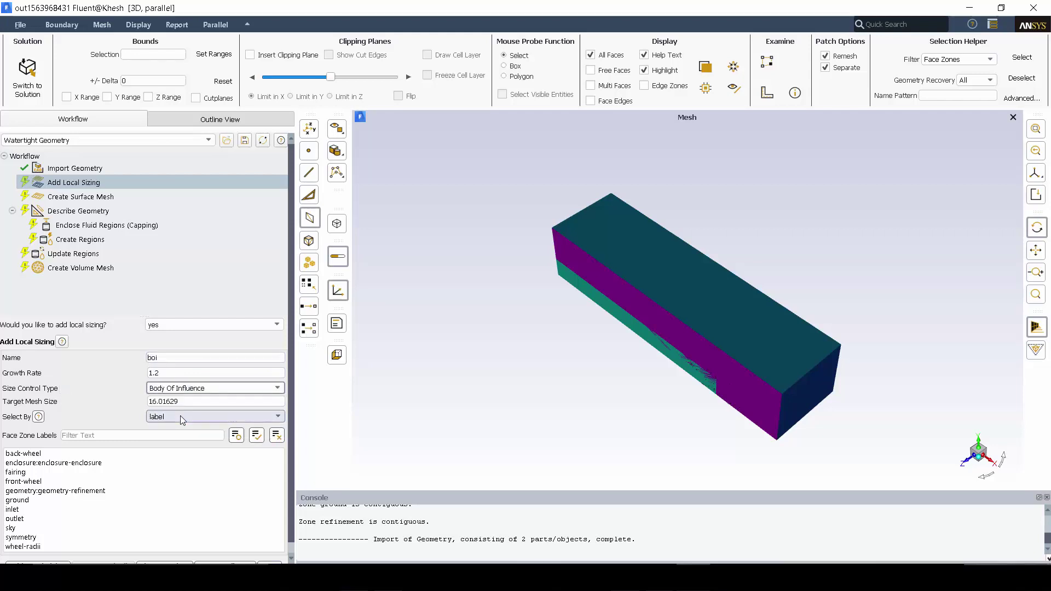
{"action": "left_click", "coordinate": [116, 489]}
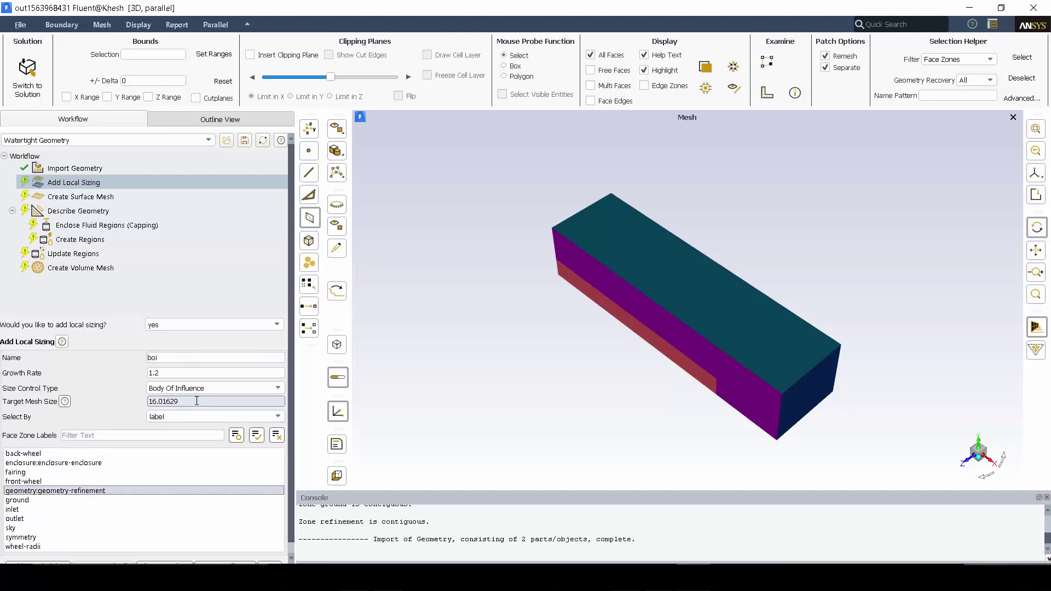
{"action": "left_click_drag", "start_coordinate": [197, 400], "coordinate": [169, 401]}
{"action": "type", "text": "96"}
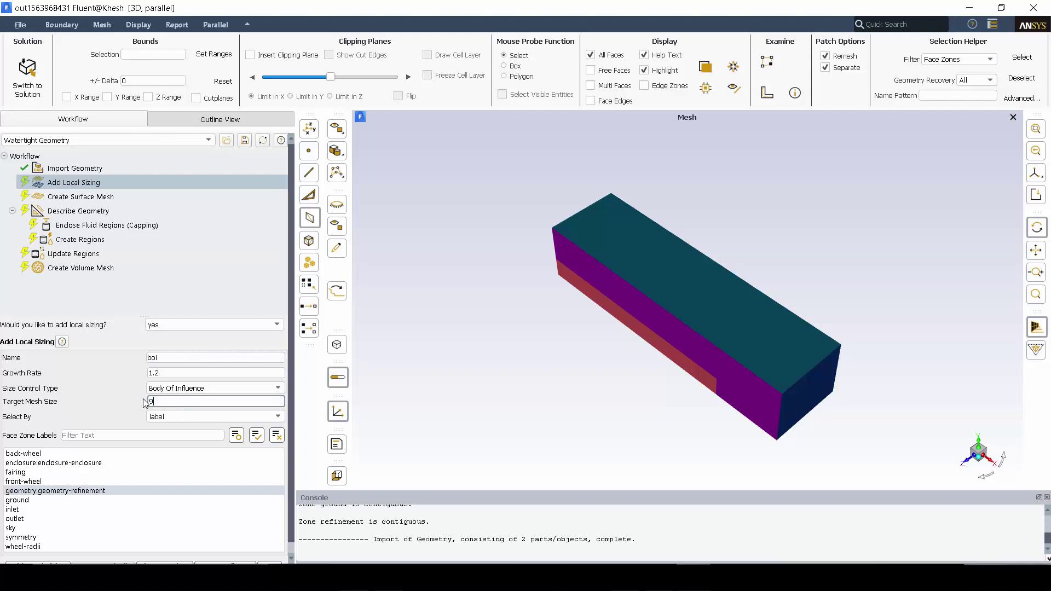
{"action": "left_click", "coordinate": [42, 562]}
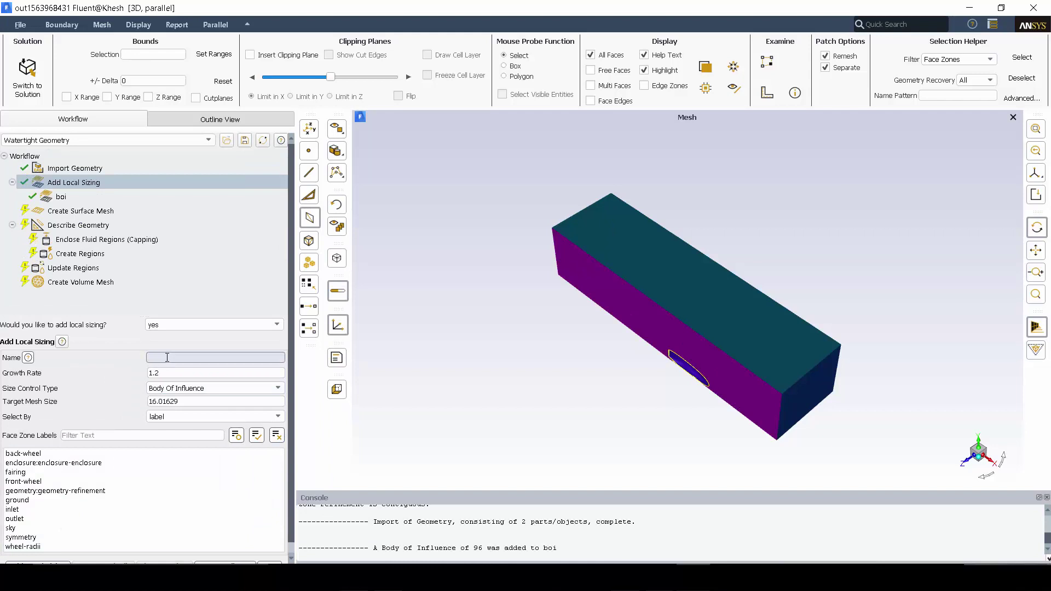
- Add a Curvature sizing 'fairing&wheel', min 3 and max 48, on back-wheel, fairing and front-wheel
{"action": "type", "text": "fairing&wheel"}
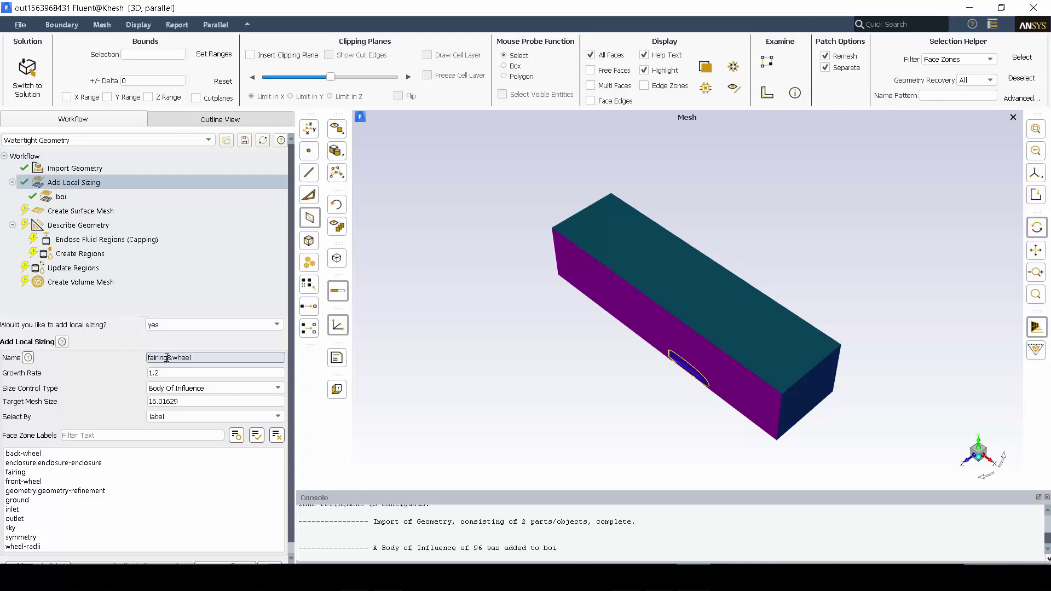
{"action": "left_click", "coordinate": [173, 388]}
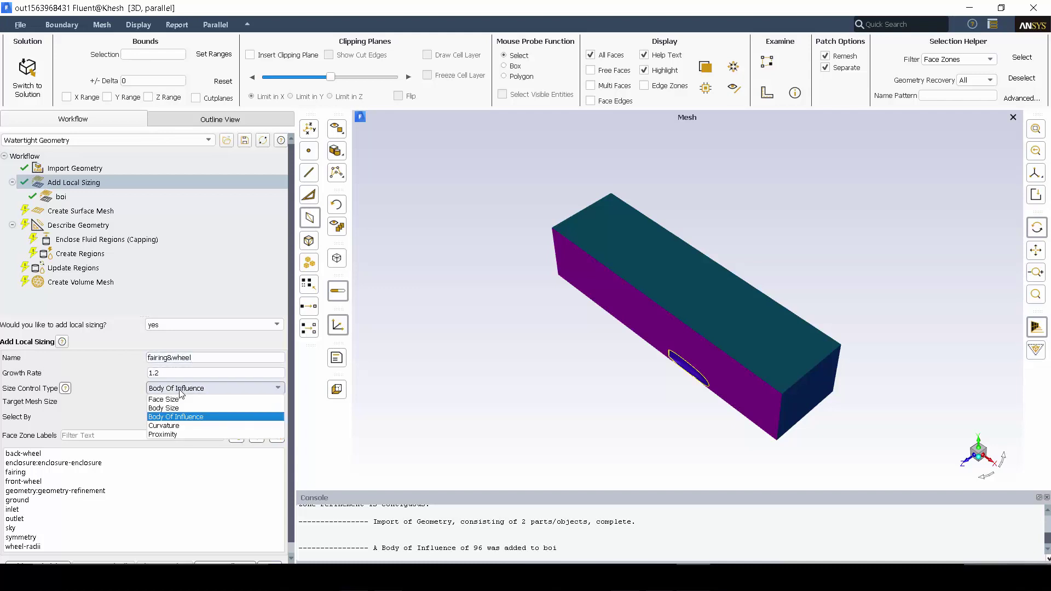
{"action": "left_click", "coordinate": [169, 425]}
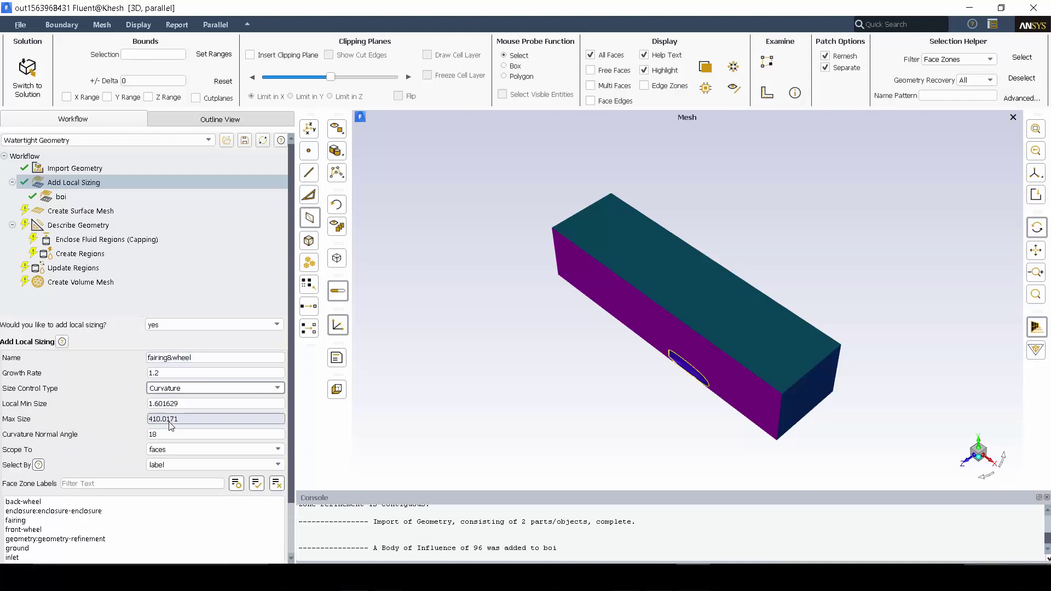
{"action": "left_click_drag", "start_coordinate": [178, 403], "coordinate": [139, 427]}
{"action": "type", "text": "3"}
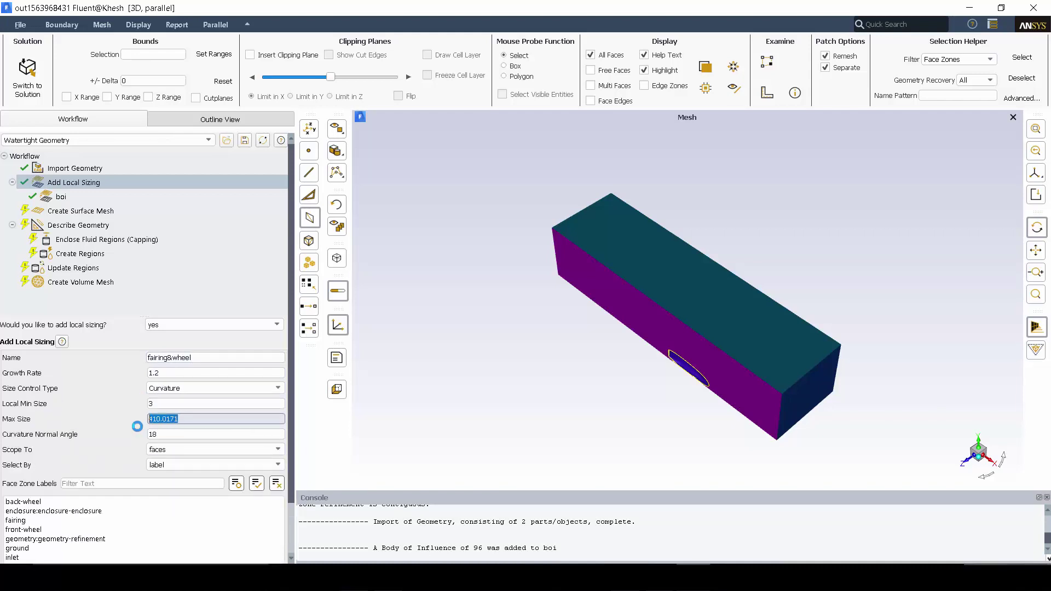
{"action": "type", "text": "48"}
{"action": "scroll", "coordinate": [83, 432], "scroll_direction": "down", "scroll_amount": 3}
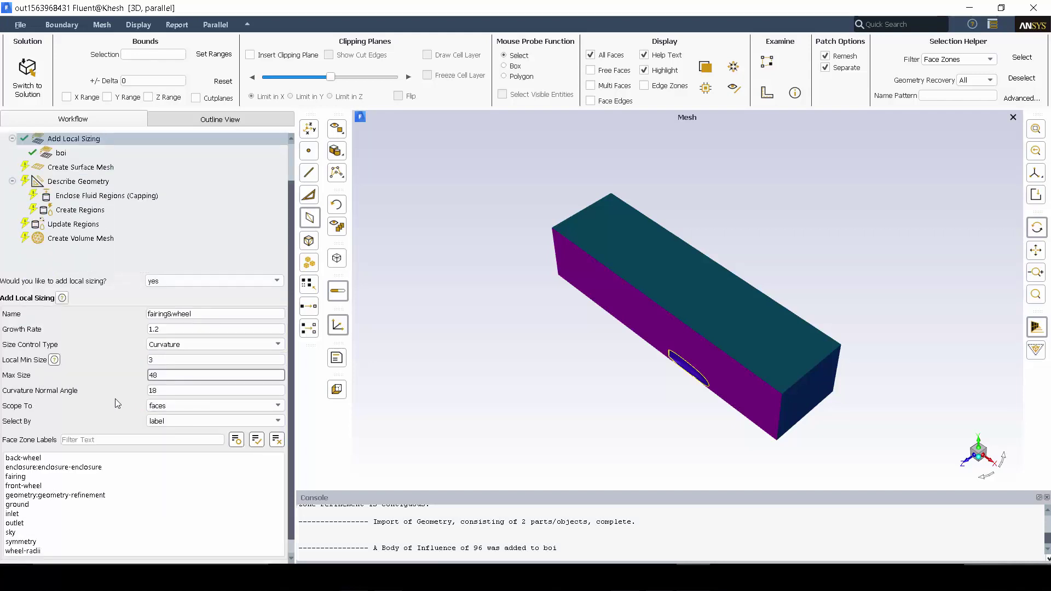
{"action": "left_click", "coordinate": [22, 442]}
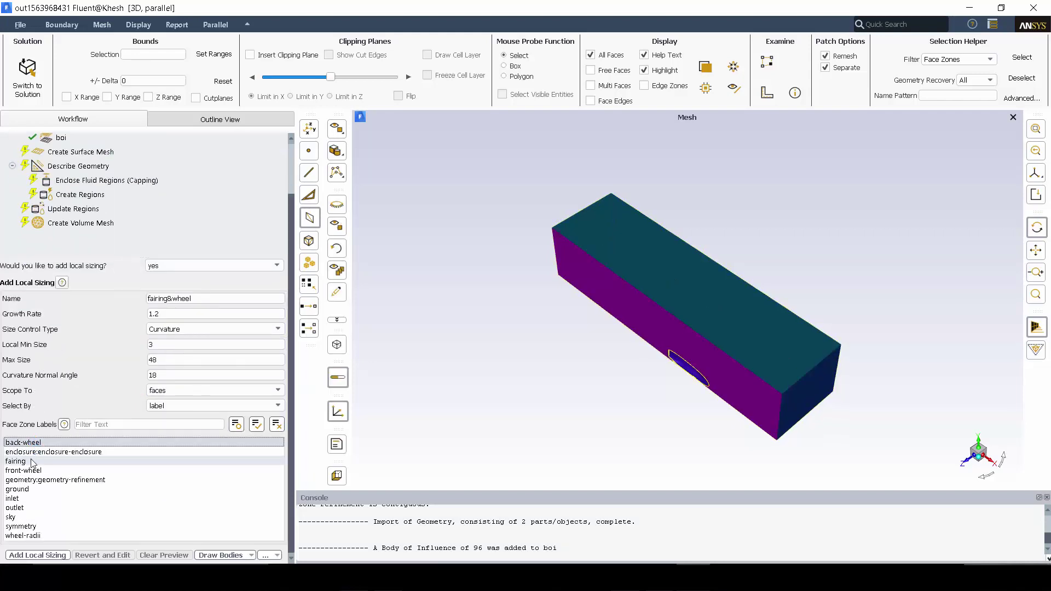
{"action": "left_click", "coordinate": [16, 461]}
{"action": "left_click", "coordinate": [36, 471]}
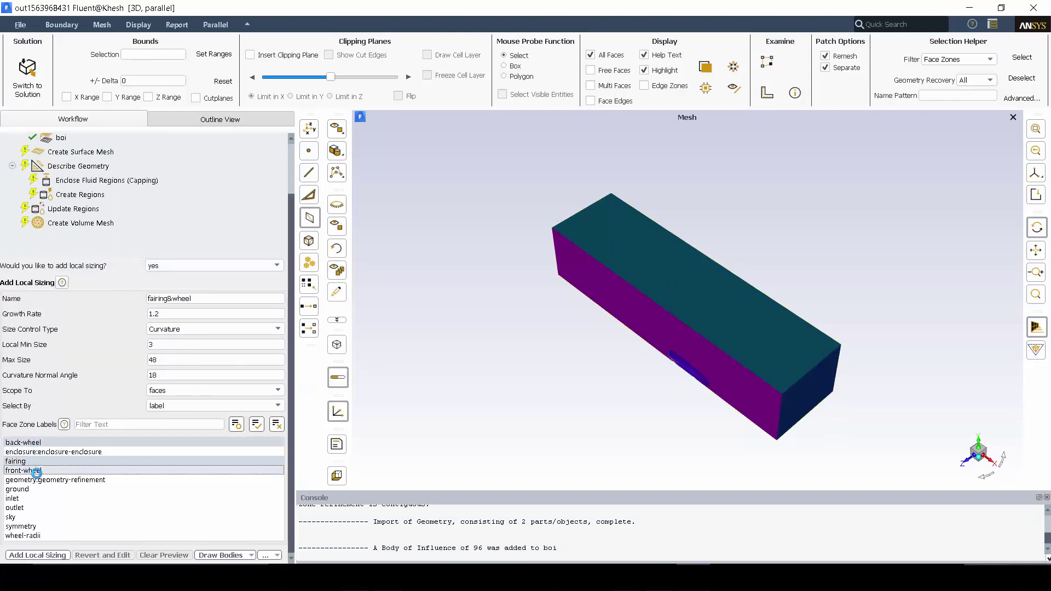
{"action": "left_click", "coordinate": [47, 556]}
{"action": "scroll", "coordinate": [47, 558], "scroll_direction": "down", "scroll_amount": 3}
{"action": "left_click", "coordinate": [60, 539]}
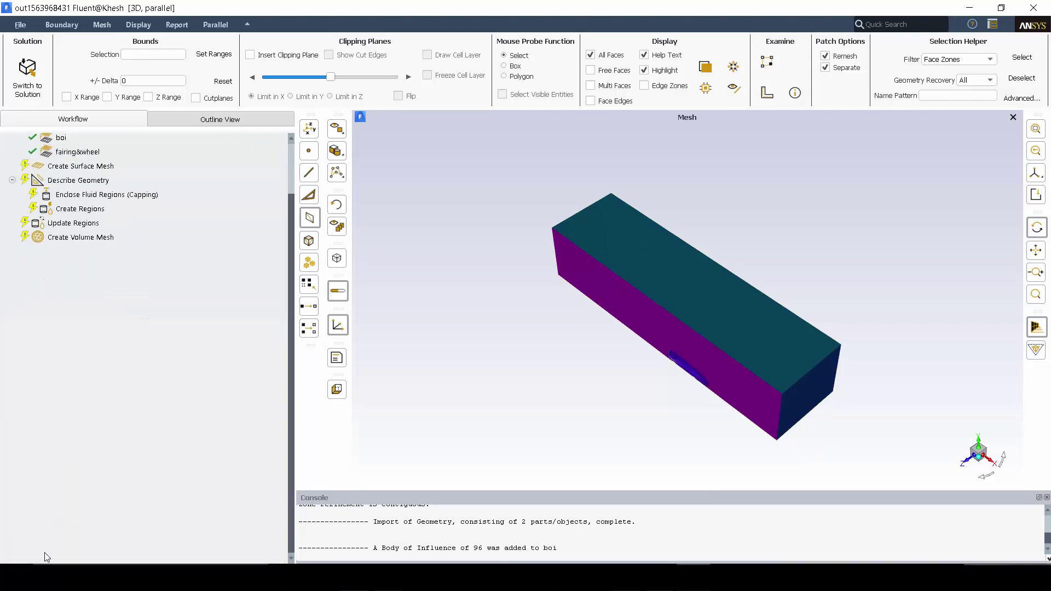
- Add a Face Size sizing named wheelradii on the wheel-radii face zone
{"action": "left_click", "coordinate": [172, 358]}
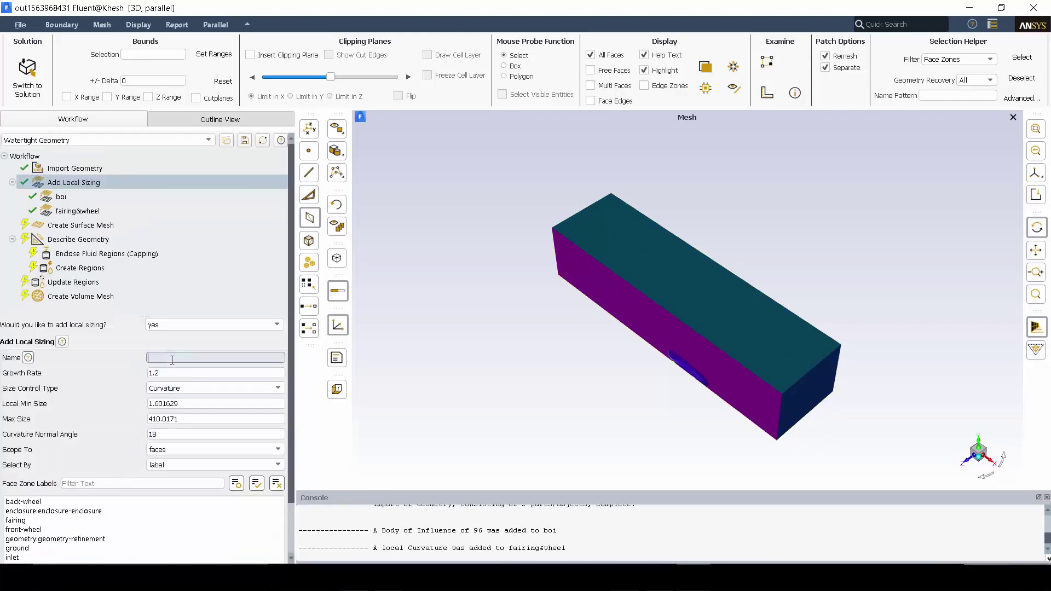
{"action": "type", "text": "wheelradii"}
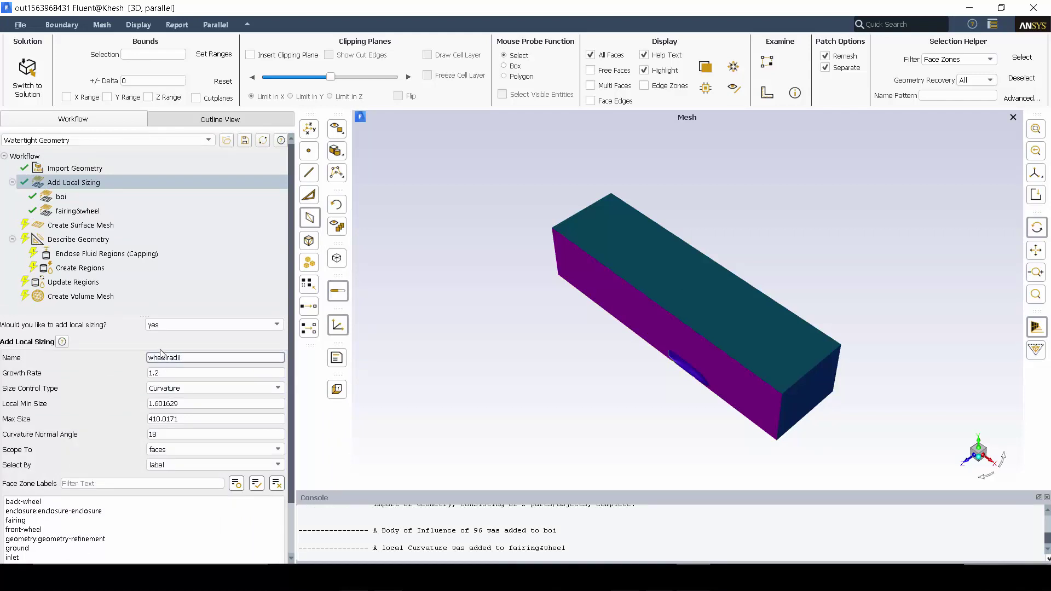
{"action": "left_click", "coordinate": [175, 389]}
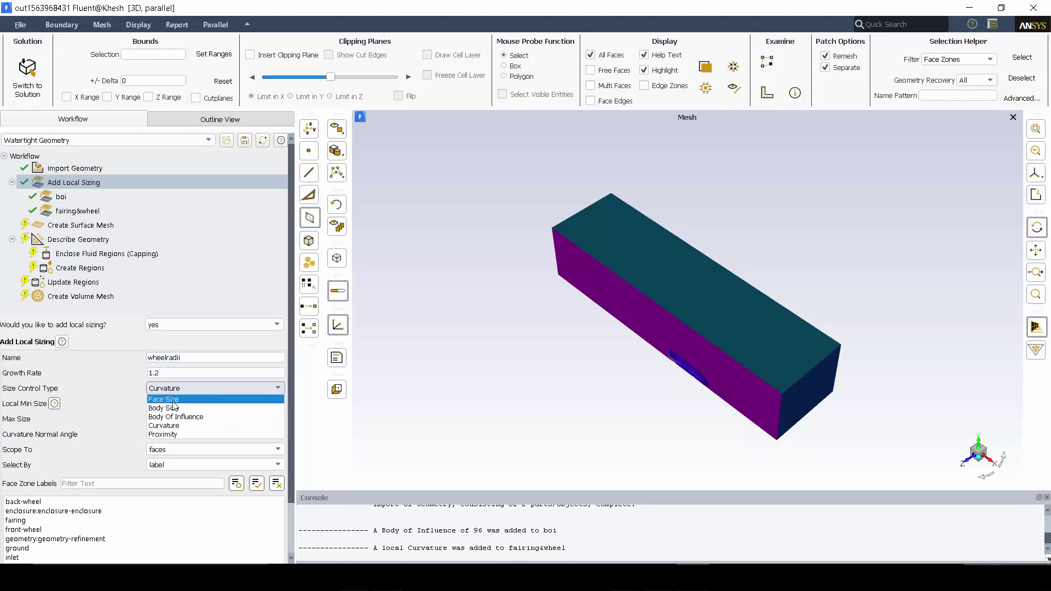
{"action": "left_click", "coordinate": [173, 400]}
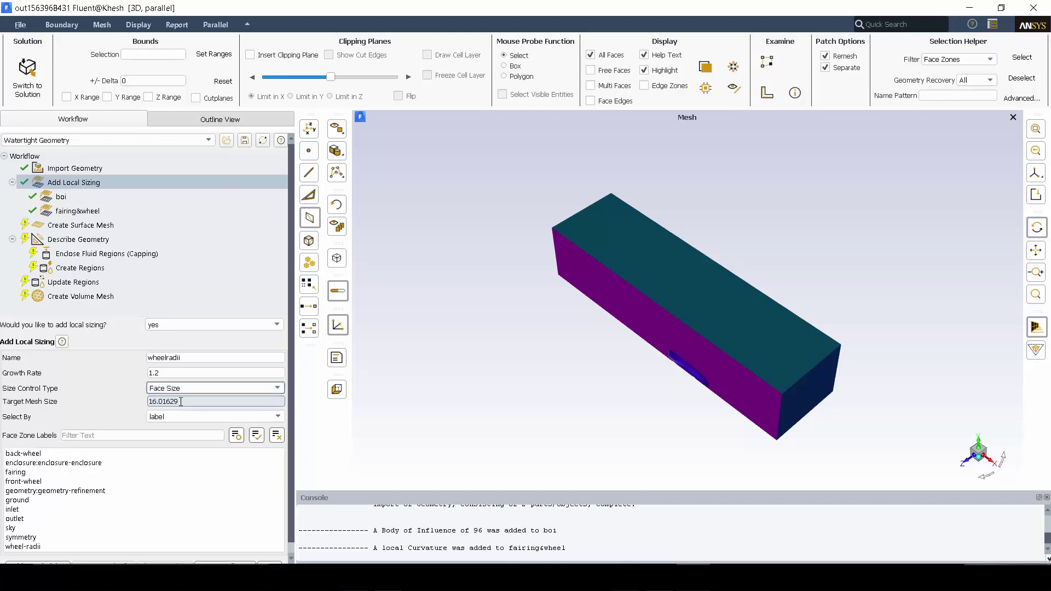
{"action": "left_click_drag", "start_coordinate": [181, 401], "coordinate": [144, 399]}
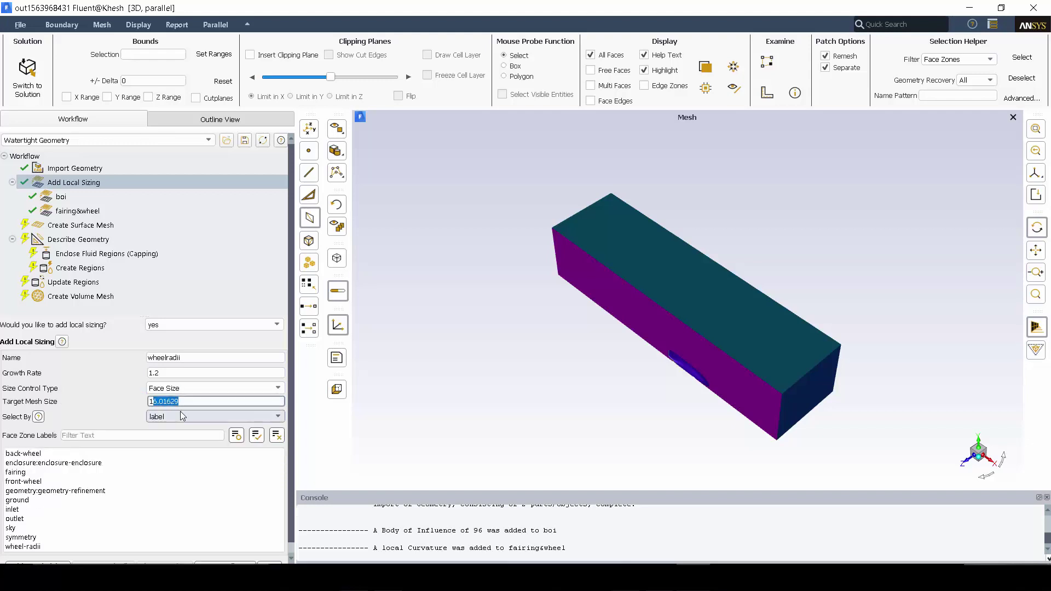
{"action": "type", "text": "6.01629"}
{"action": "type", "text": "1"}
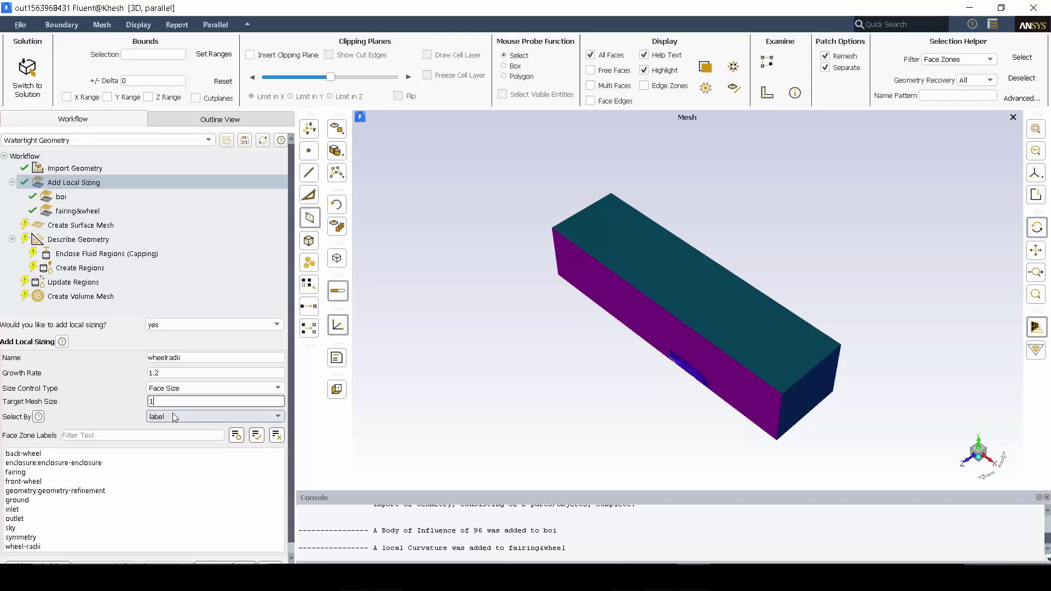
{"action": "scroll", "coordinate": [172, 413], "scroll_direction": "down", "scroll_amount": 1}
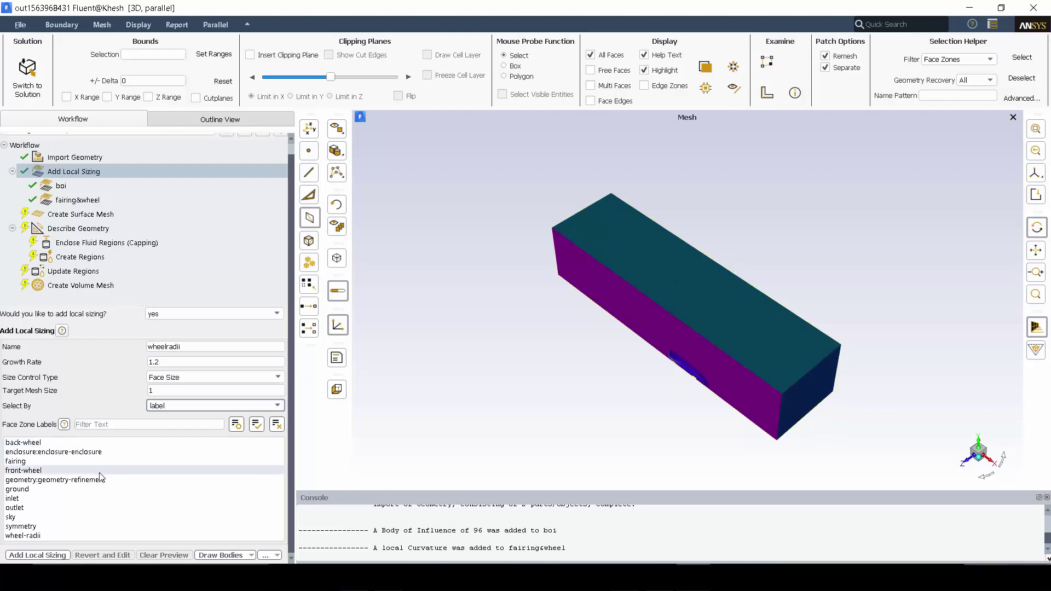
{"action": "left_click", "coordinate": [25, 535]}
{"action": "left_click", "coordinate": [35, 555]}
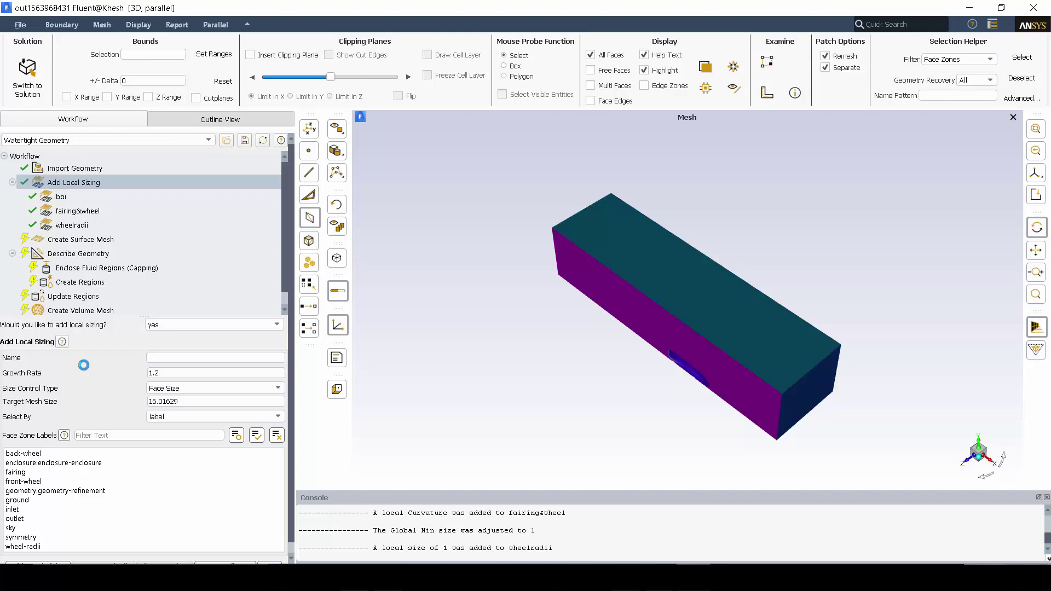
- Generate the surface mesh using Curvature size functions with a 10° curvature normal angle
{"action": "left_click", "coordinate": [83, 240]}
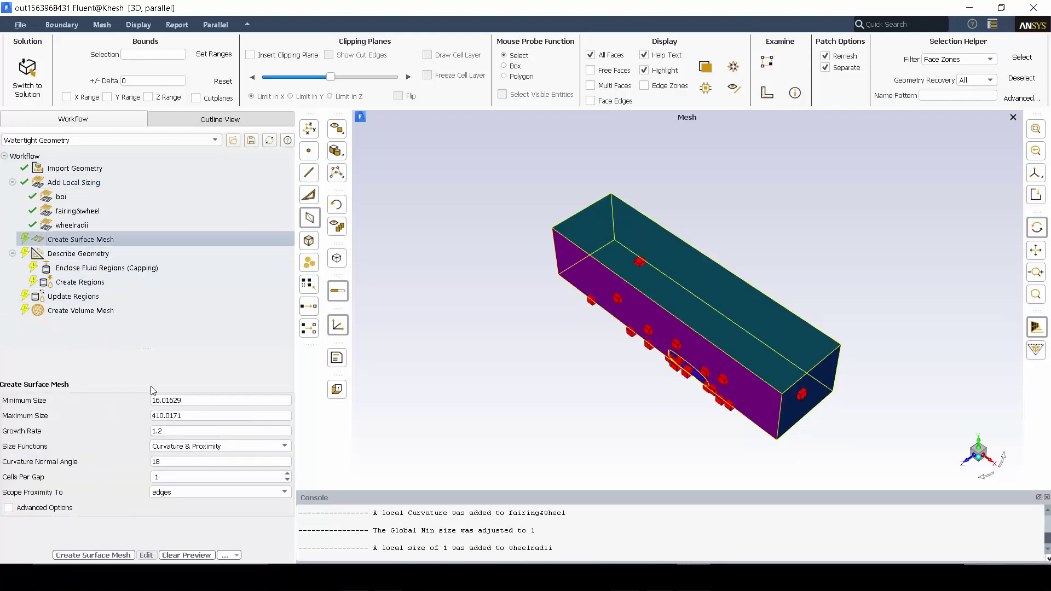
{"action": "left_click", "coordinate": [163, 446]}
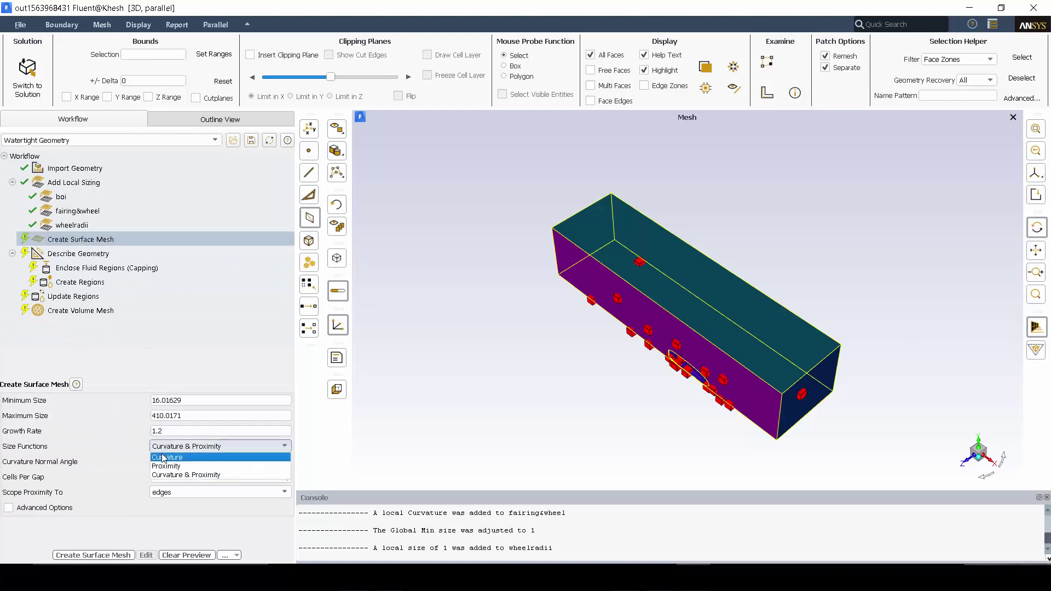
{"action": "left_click", "coordinate": [163, 457]}
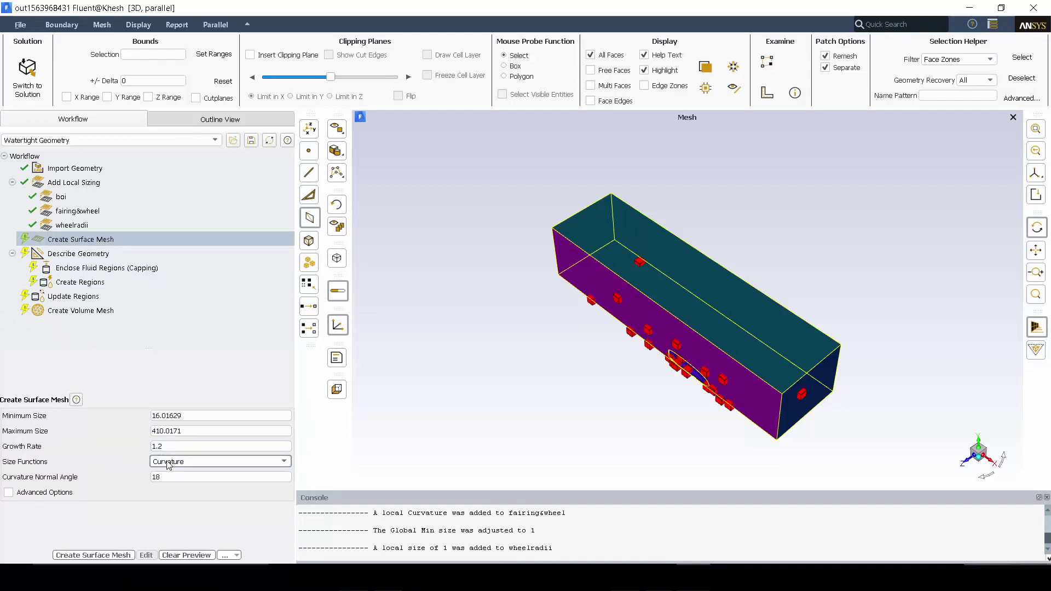
{"action": "left_click", "coordinate": [173, 476]}
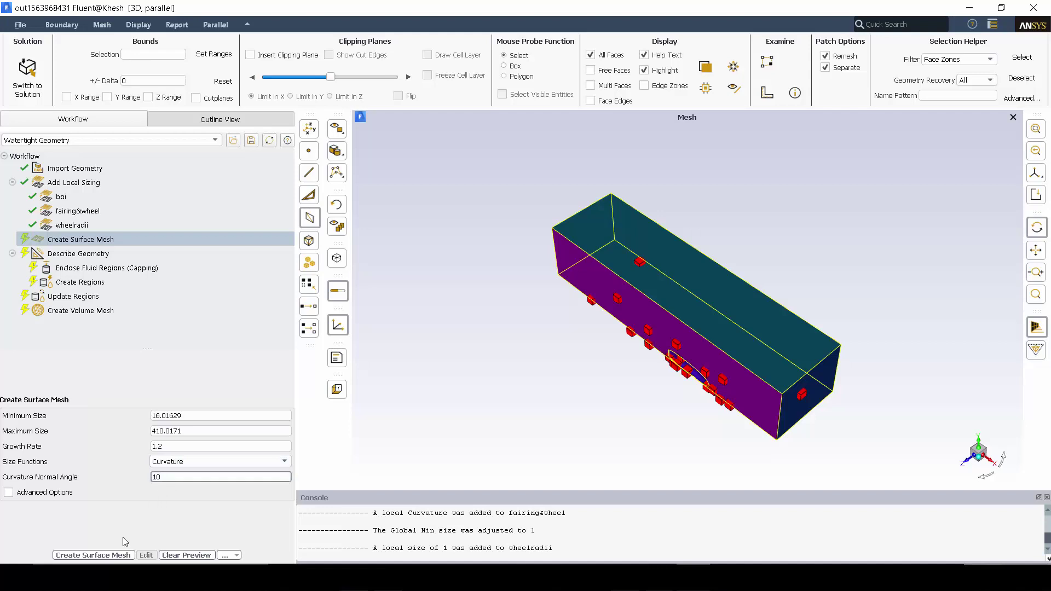
{"action": "left_click", "coordinate": [109, 555]}
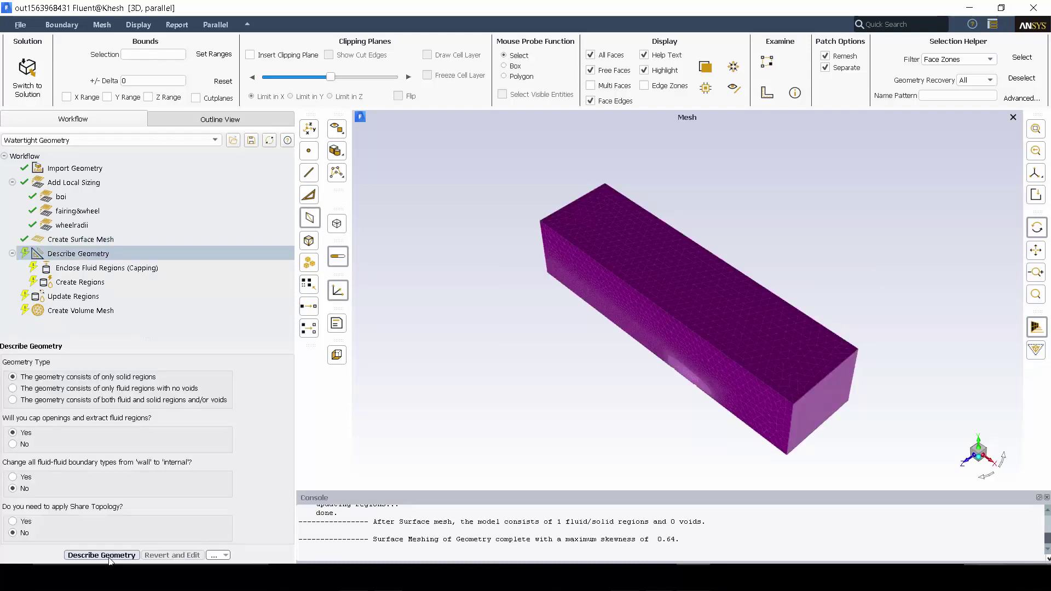
- Clip the surface mesh in Y and zoom in to inspect the enclosure's interior
{"action": "left_click", "coordinate": [252, 55]}
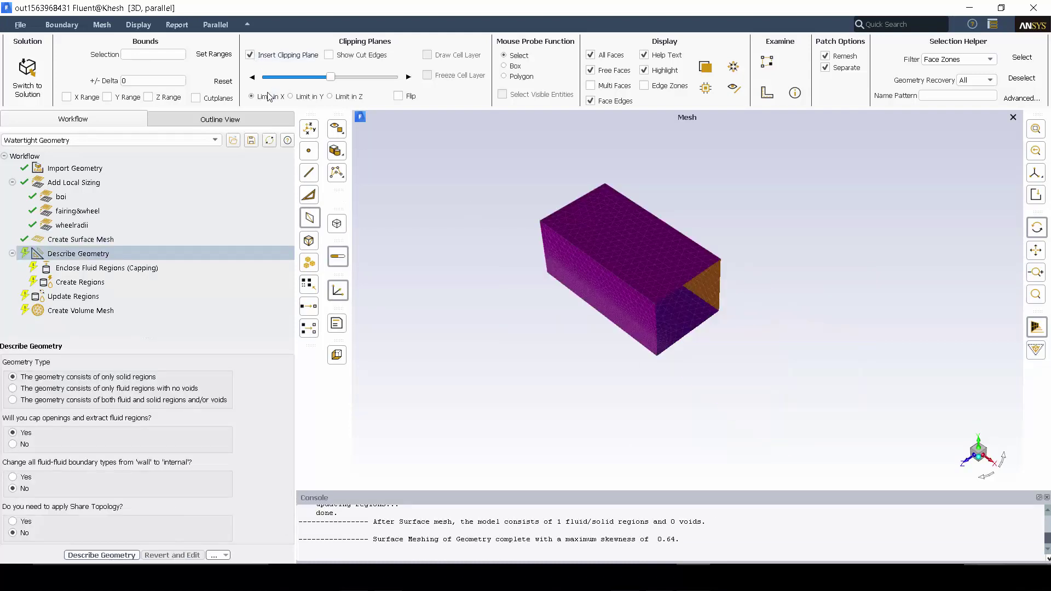
{"action": "left_click", "coordinate": [250, 54]}
{"action": "left_click", "coordinate": [250, 55]}
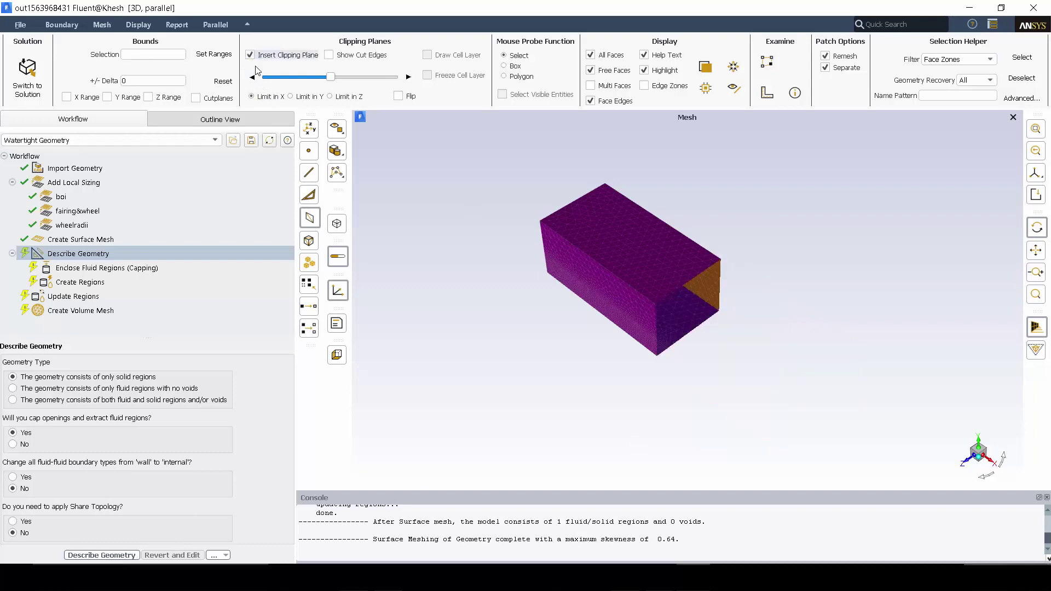
{"action": "left_click", "coordinate": [290, 96]}
{"action": "left_click_drag", "start_coordinate": [804, 417], "coordinate": [558, 430]}
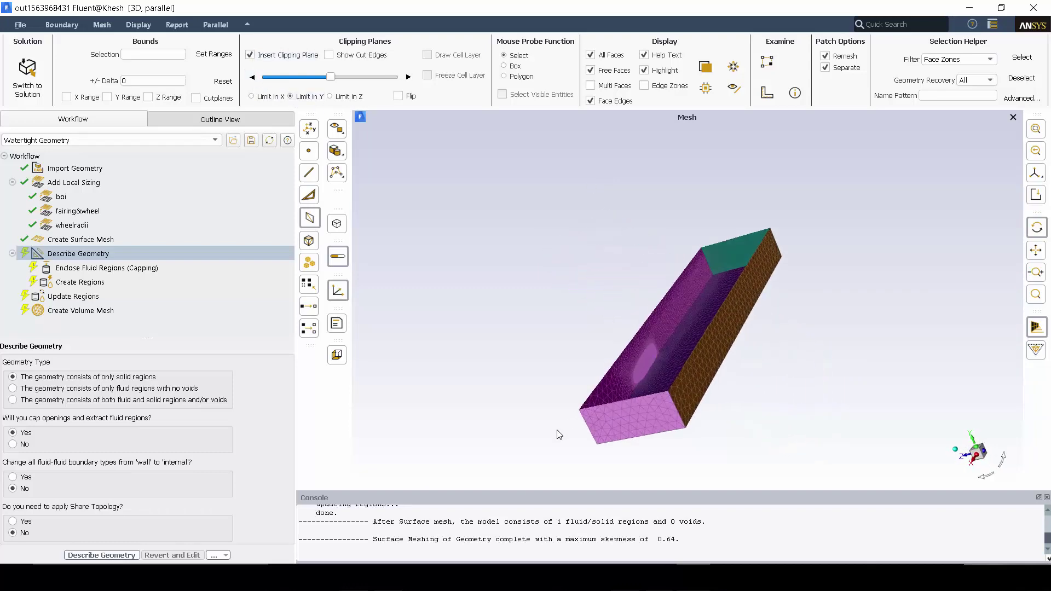
{"action": "scroll", "coordinate": [651, 375], "scroll_direction": "up", "scroll_amount": 6}
{"action": "scroll", "coordinate": [660, 378], "scroll_direction": "up", "scroll_amount": 5}
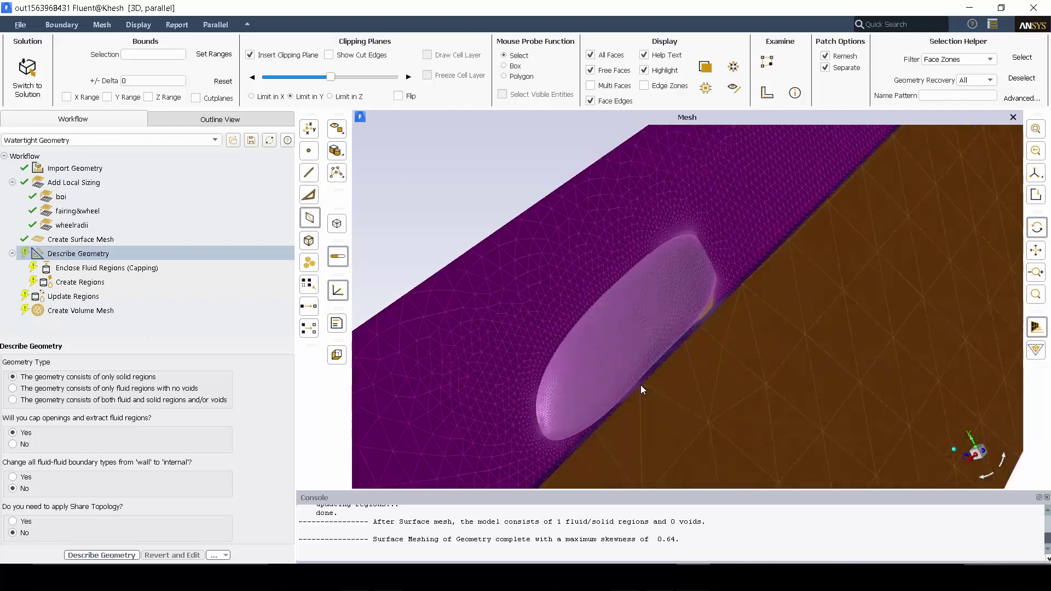
{"action": "scroll", "coordinate": [645, 346], "scroll_direction": "up", "scroll_amount": 8}
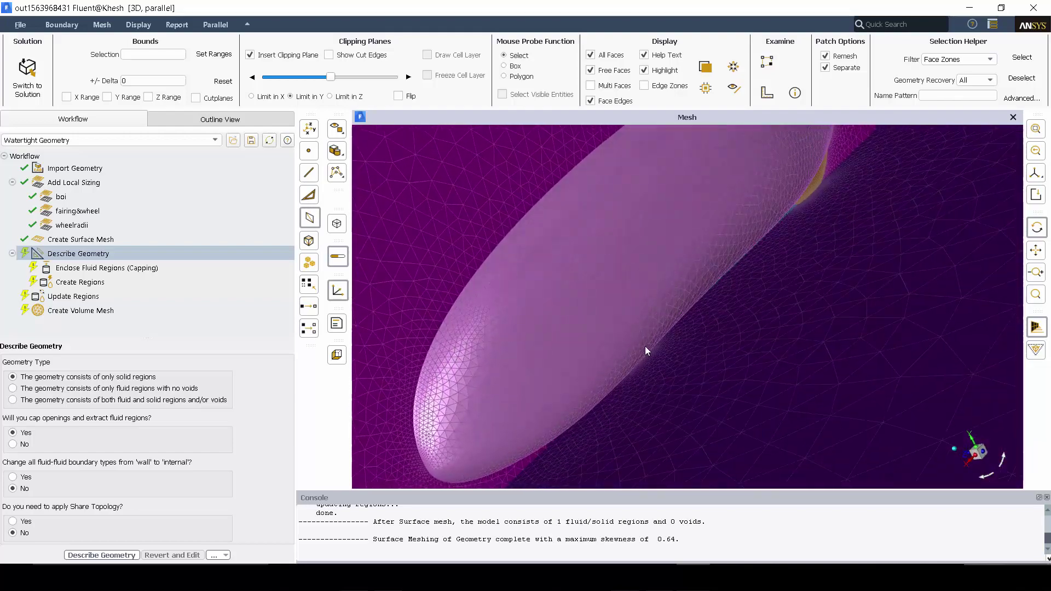
{"action": "scroll", "coordinate": [600, 397], "scroll_direction": "up", "scroll_amount": 10}
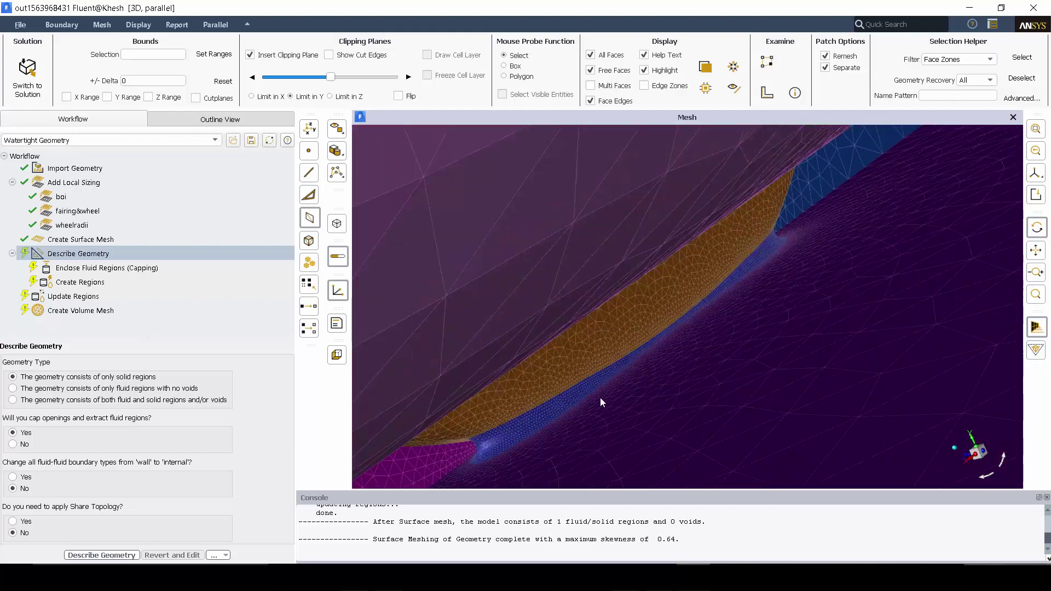
{"action": "scroll", "coordinate": [628, 338], "scroll_direction": "down", "scroll_amount": 15}
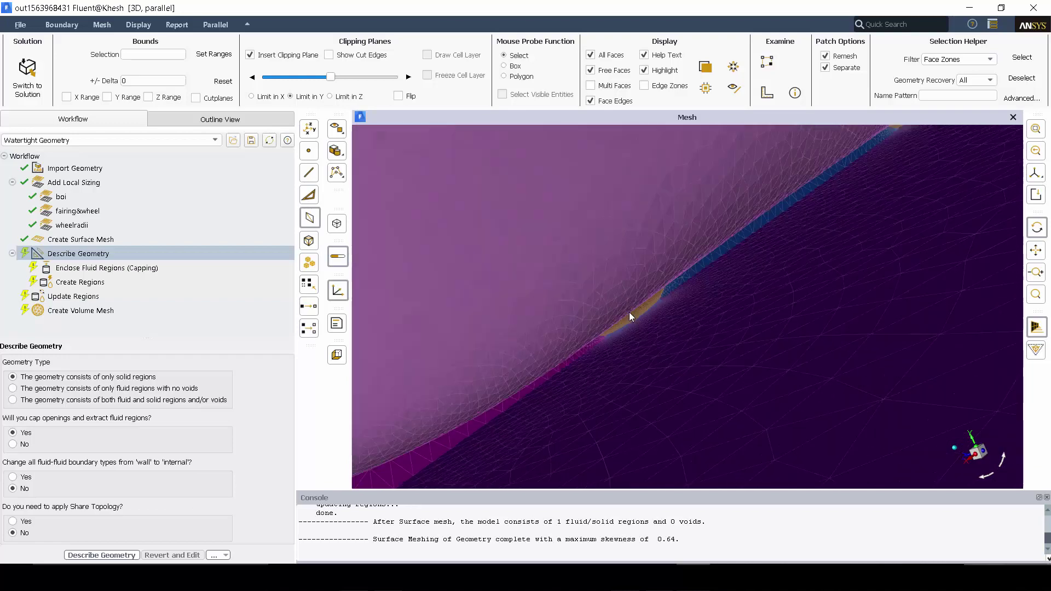
- Remove the clipping plane and describe the geometry as only fluid regions with no voids
{"action": "left_click_drag", "start_coordinate": [725, 306], "coordinate": [774, 405]}
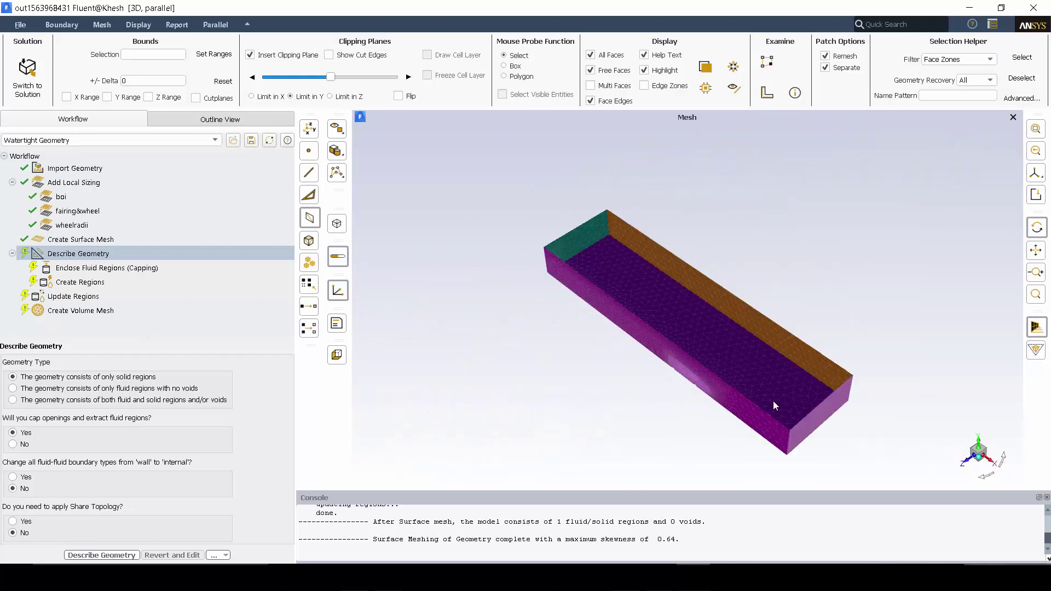
{"action": "left_click", "coordinate": [250, 54]}
{"action": "left_click", "coordinate": [13, 388]}
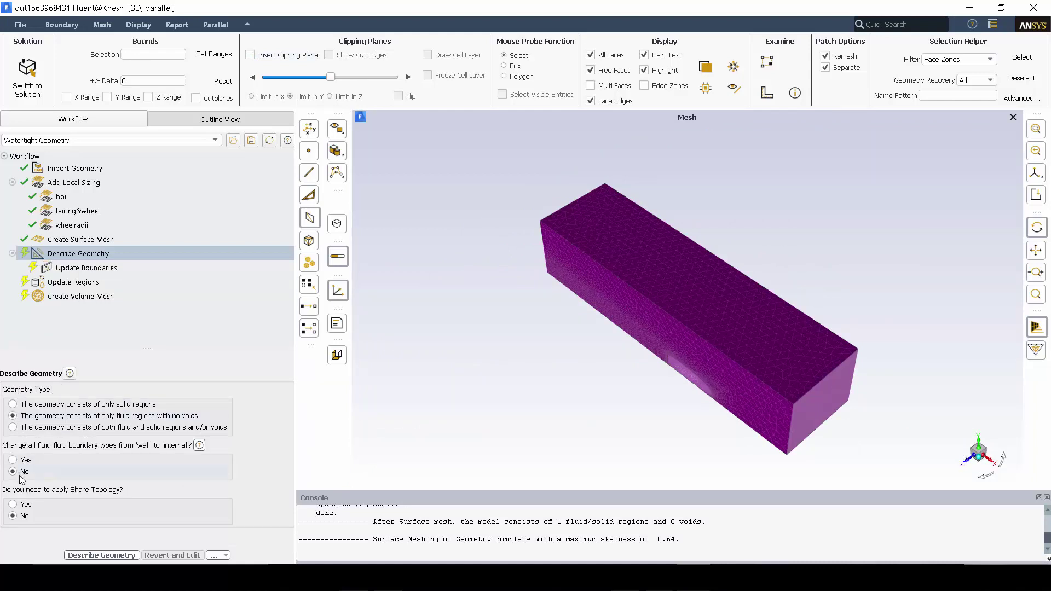
- Confirm the geometry description, make the sky boundary a symmetry plane, and update boundaries
{"action": "left_click", "coordinate": [80, 555]}
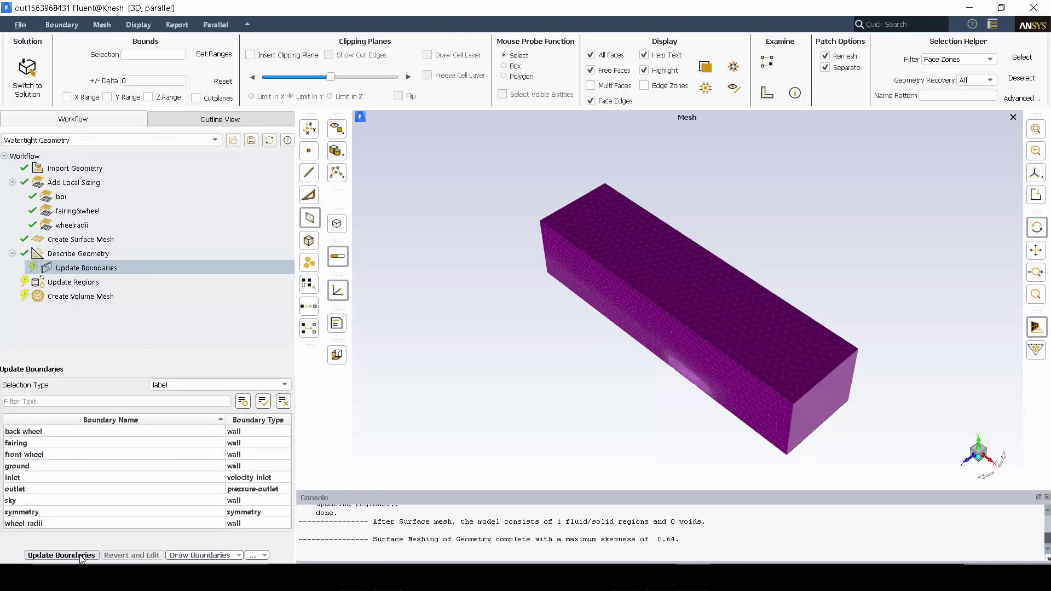
{"action": "left_click", "coordinate": [241, 503]}
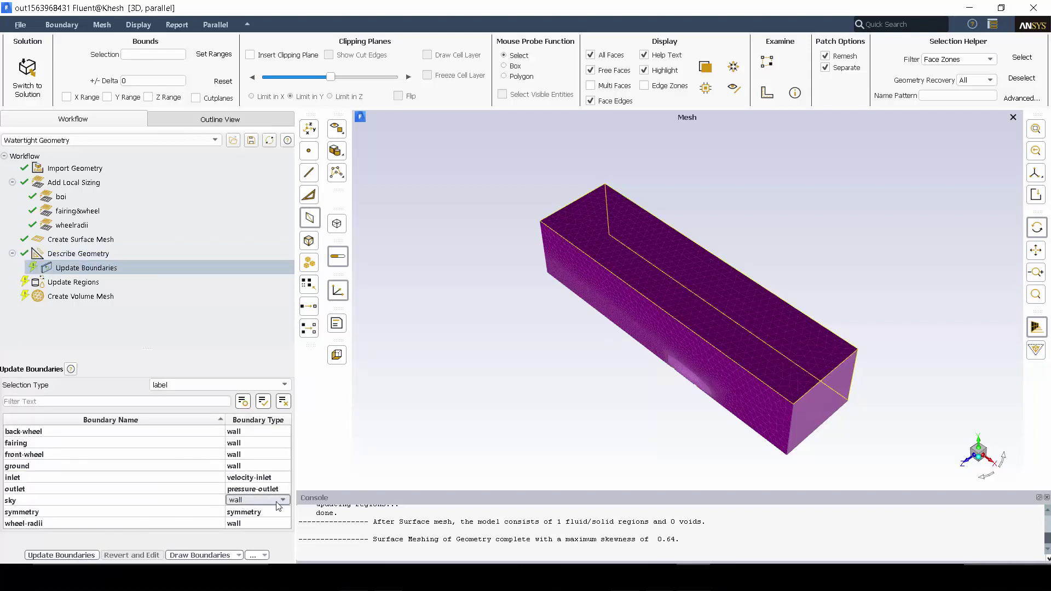
{"action": "left_click", "coordinate": [282, 501]}
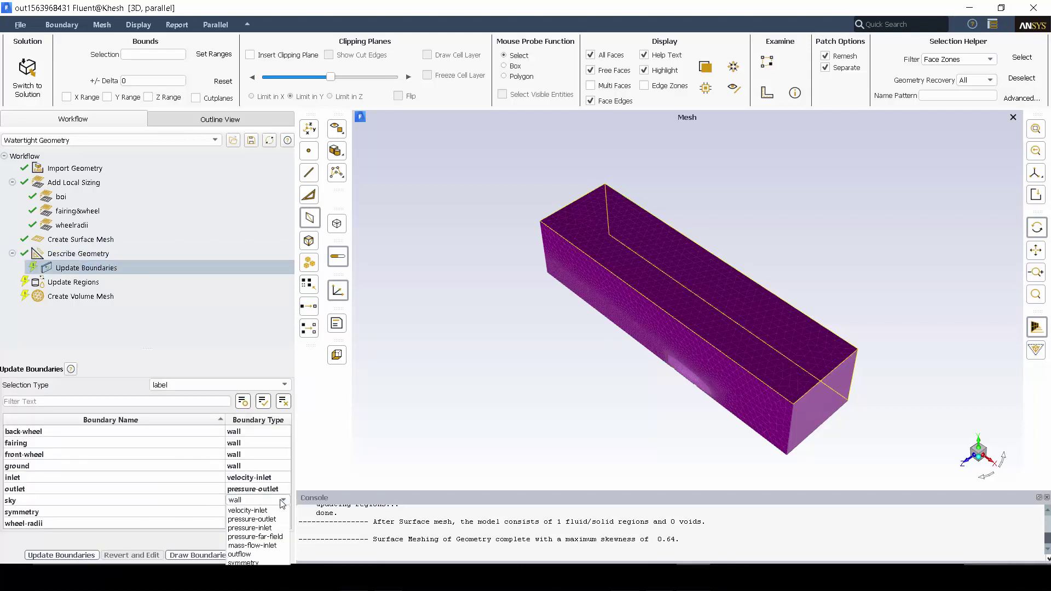
{"action": "left_click", "coordinate": [257, 562]}
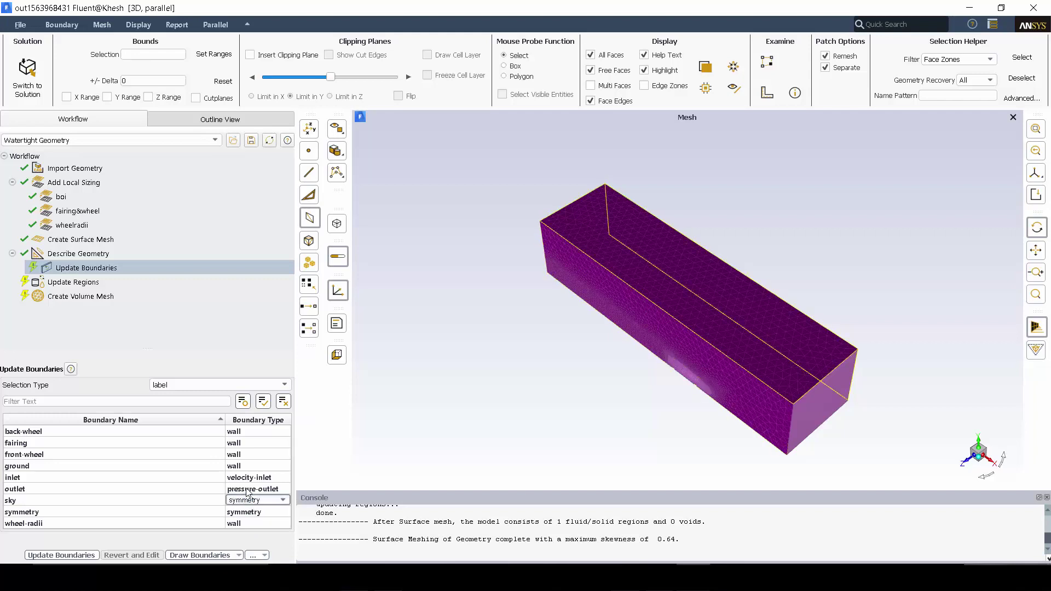
{"action": "left_click", "coordinate": [242, 466]}
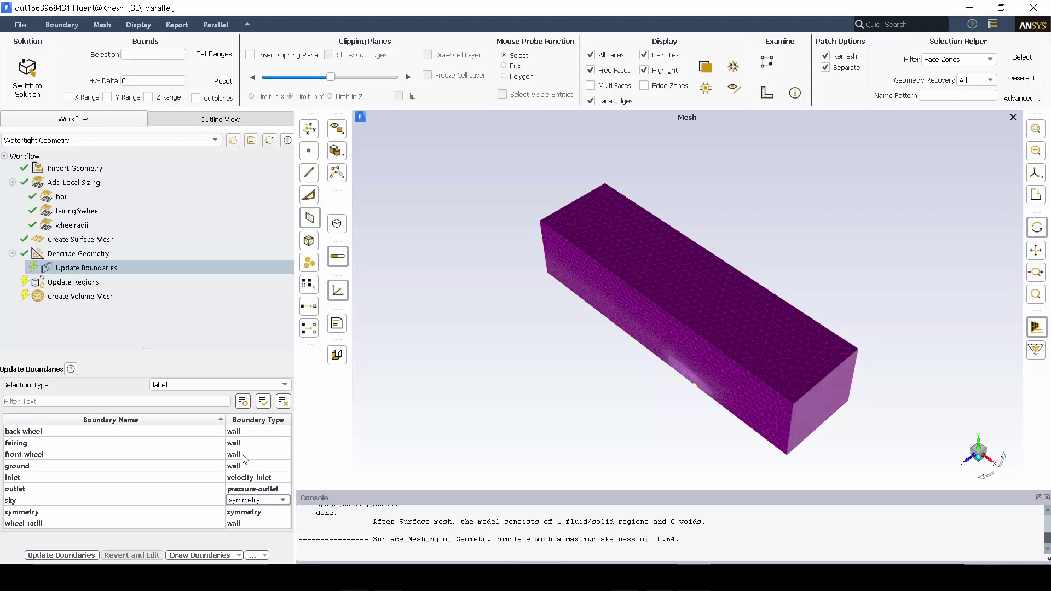
{"action": "left_click", "coordinate": [62, 554]}
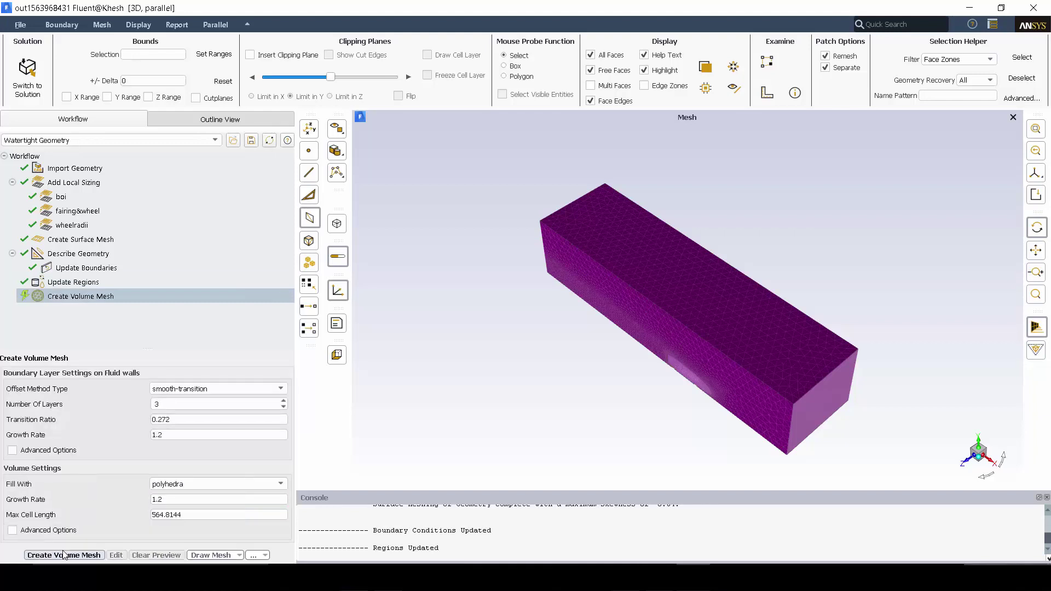
- Set the volume fill to poly-hexcore and generate the volume mesh
{"action": "left_click", "coordinate": [173, 484]}
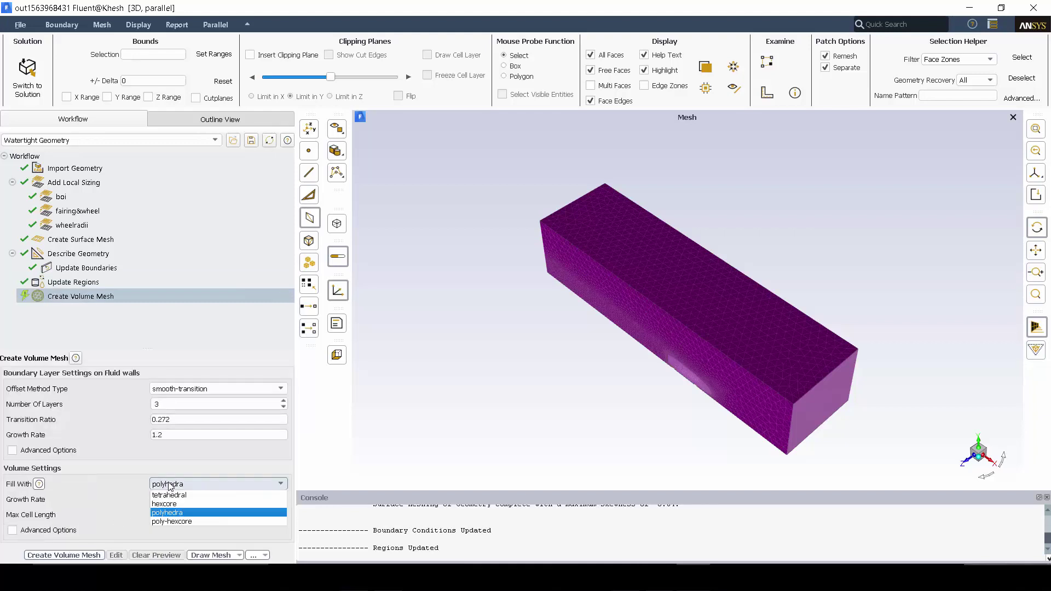
{"action": "left_click", "coordinate": [172, 523]}
{"action": "key", "text": "Down"}
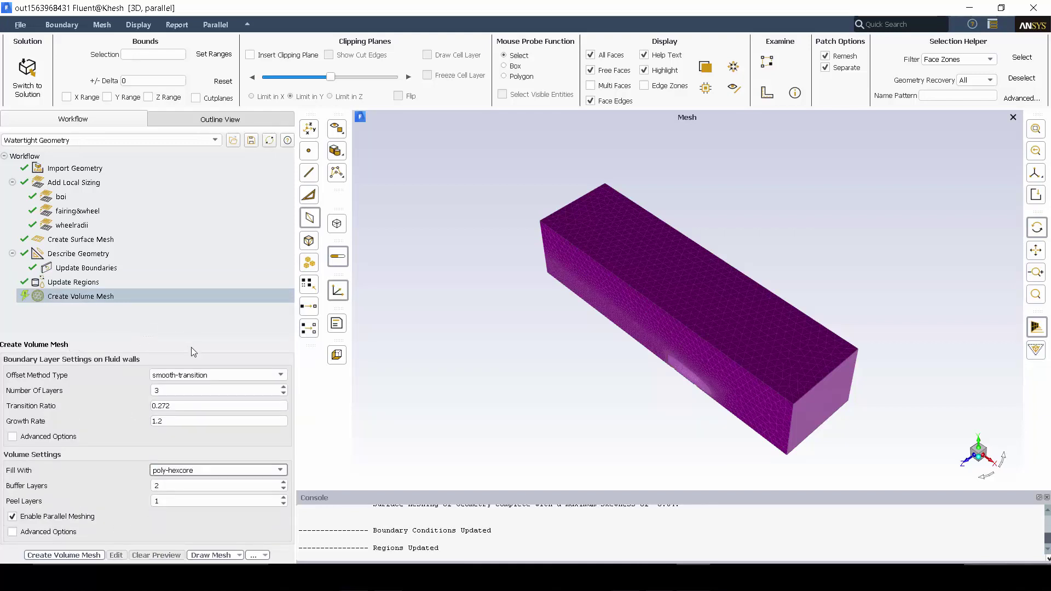
{"action": "left_click", "coordinate": [74, 555]}
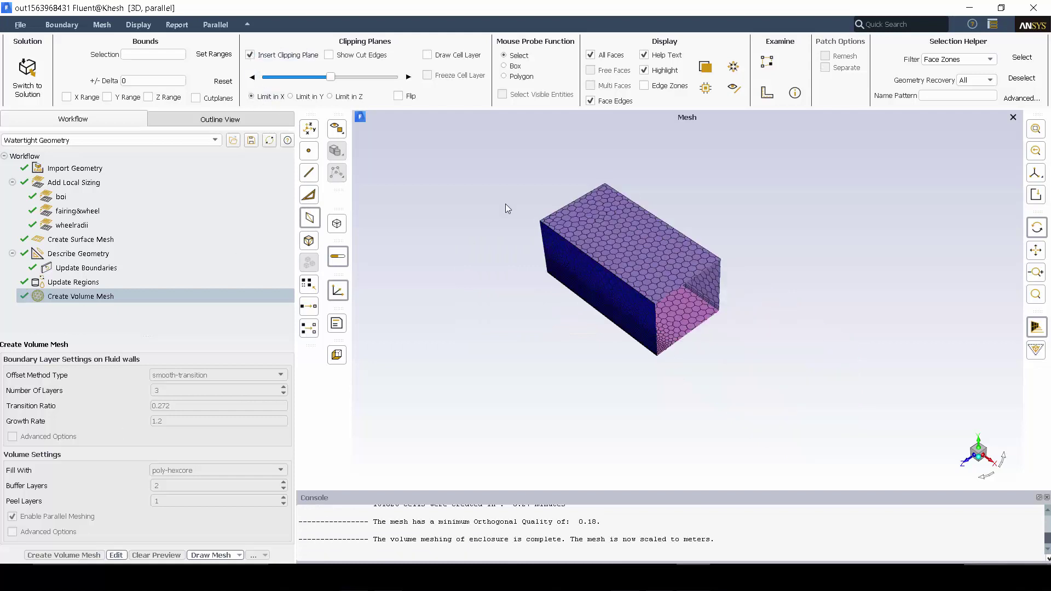
- Clip the volume mesh in X with cell layers shown and view it along the X axis
{"action": "left_click_drag", "start_coordinate": [330, 77], "coordinate": [344, 77]}
{"action": "left_click", "coordinate": [427, 56]}
{"action": "mouse_move", "coordinate": [695, 307]}
{"action": "left_mouse_down"}
{"action": "mouse_move", "coordinate": [612, 267]}
{"action": "mouse_move", "coordinate": [569, 263]}
{"action": "left_mouse_up"}
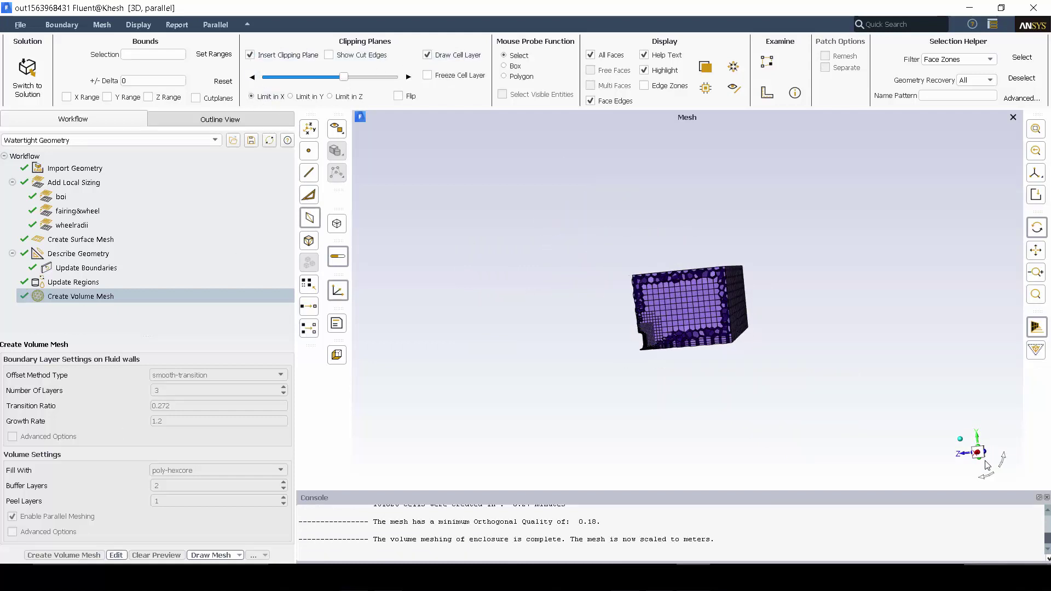
{"action": "left_click", "coordinate": [978, 453]}
{"action": "scroll", "coordinate": [797, 339], "scroll_direction": "up", "scroll_amount": 4}
{"action": "scroll", "coordinate": [707, 371], "scroll_direction": "up", "scroll_amount": 4}
{"action": "scroll", "coordinate": [734, 416], "scroll_direction": "down", "scroll_amount": 4}
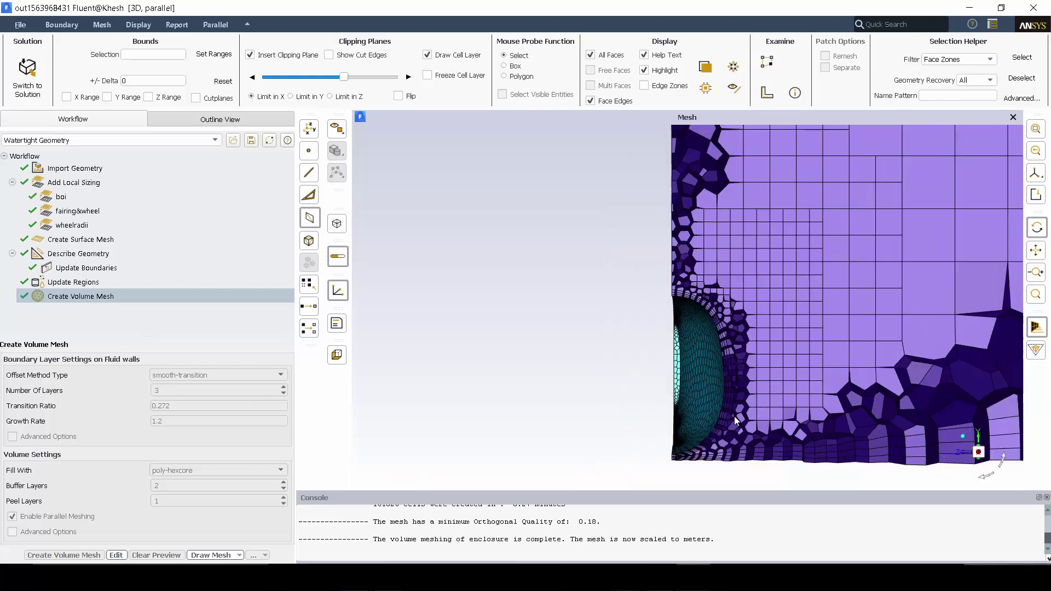
{"action": "scroll", "coordinate": [684, 447], "scroll_direction": "up", "scroll_amount": 6}
{"action": "scroll", "coordinate": [702, 429], "scroll_direction": "down", "scroll_amount": 1}
{"action": "mouse_move", "coordinate": [344, 77]}
{"action": "left_mouse_down"}
{"action": "mouse_move", "coordinate": [331, 78]}
{"action": "mouse_move", "coordinate": [344, 77]}
{"action": "left_mouse_up"}
{"action": "scroll", "coordinate": [669, 259], "scroll_direction": "down", "scroll_amount": 8}
{"action": "scroll", "coordinate": [740, 227], "scroll_direction": "up", "scroll_amount": 3}
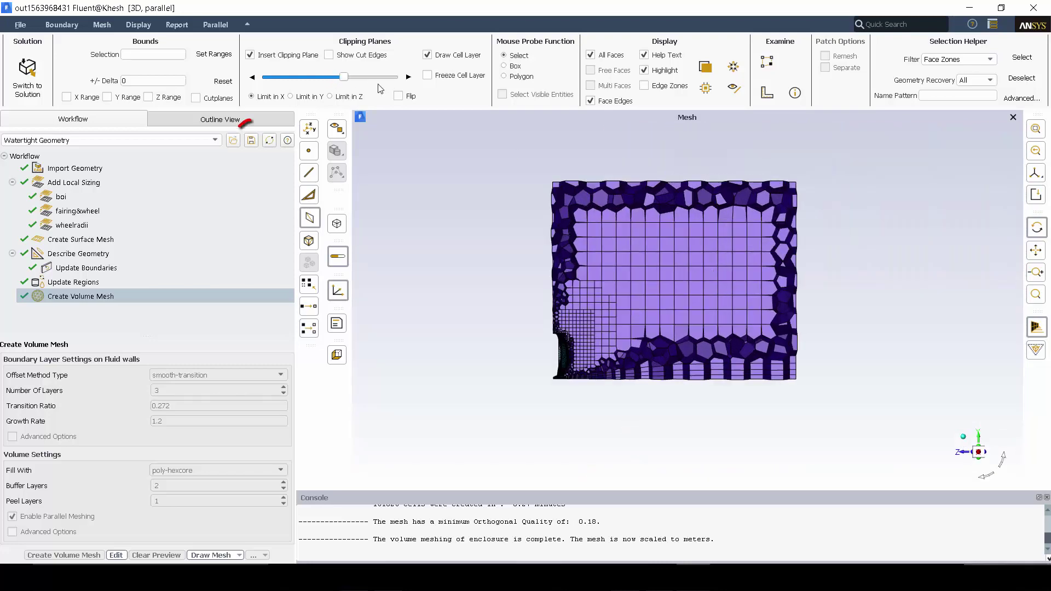
- Switch the clip to Z and inspect the fairing surface and wheel's ground contact
{"action": "left_click", "coordinate": [331, 96]}
{"action": "mouse_move", "coordinate": [706, 285]}
{"action": "left_mouse_down"}
{"action": "mouse_move", "coordinate": [787, 292]}
{"action": "mouse_move", "coordinate": [801, 264]}
{"action": "left_mouse_up"}
{"action": "left_click", "coordinate": [427, 56]}
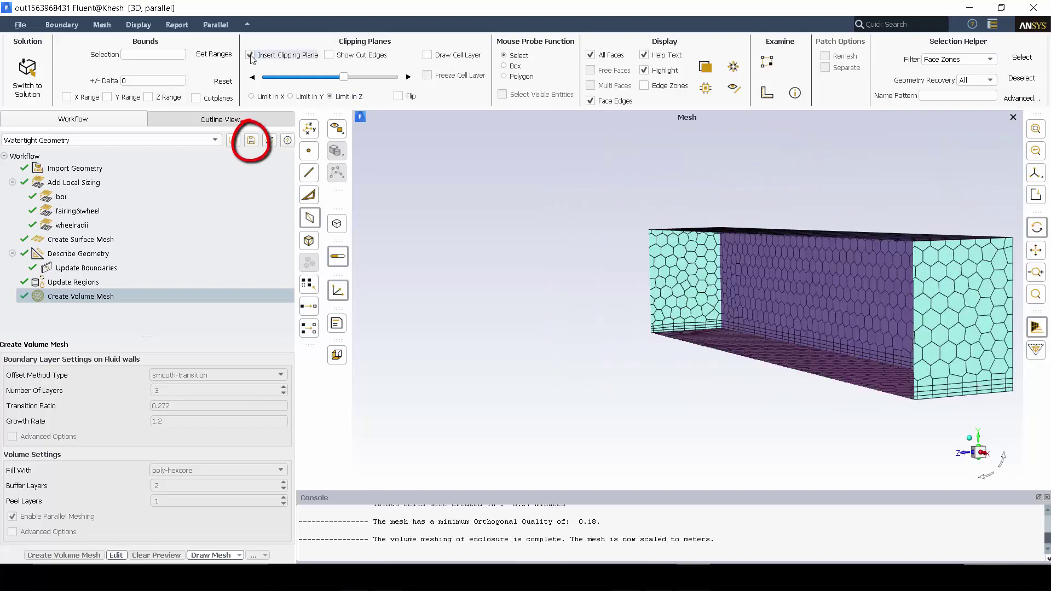
{"action": "left_click_drag", "start_coordinate": [344, 76], "coordinate": [393, 77]}
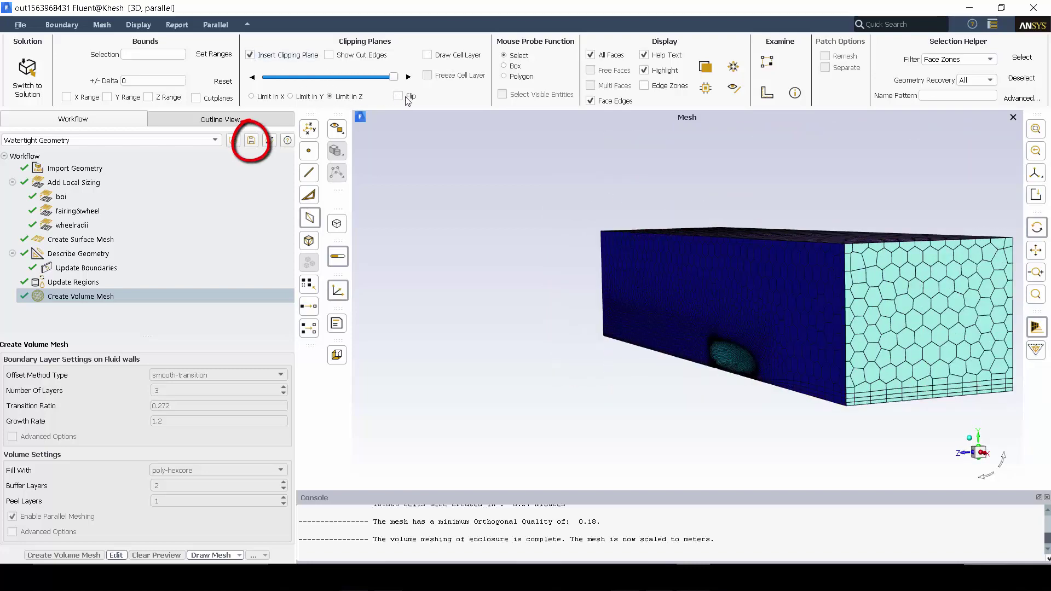
{"action": "scroll", "coordinate": [739, 382], "scroll_direction": "up", "scroll_amount": 15}
{"action": "left_click_drag", "start_coordinate": [540, 332], "coordinate": [557, 333]}
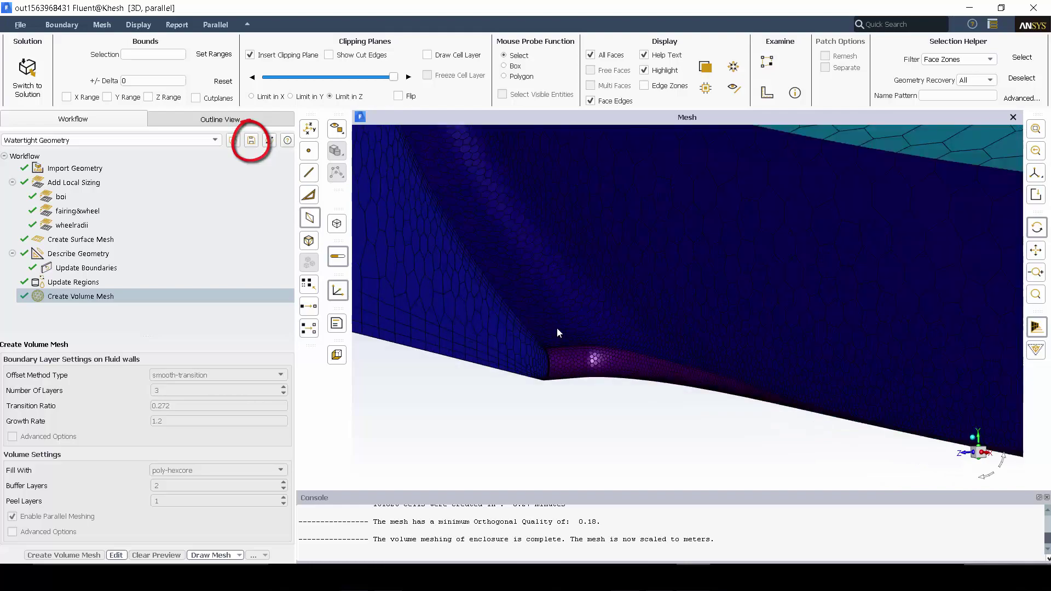
{"action": "scroll", "coordinate": [601, 379], "scroll_direction": "down", "scroll_amount": 6}
{"action": "scroll", "coordinate": [657, 308], "scroll_direction": "down", "scroll_amount": 6}
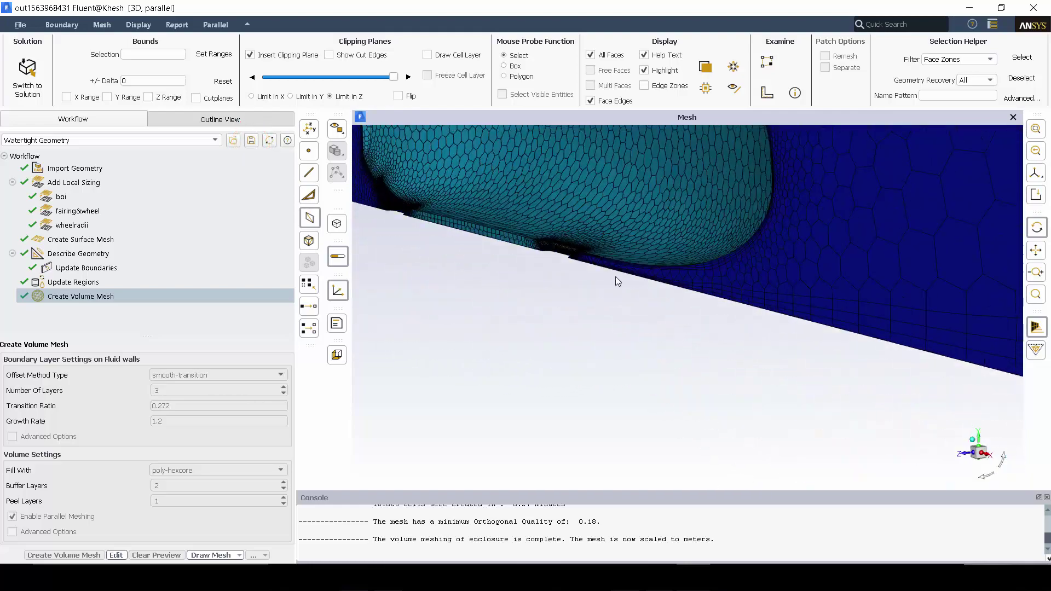